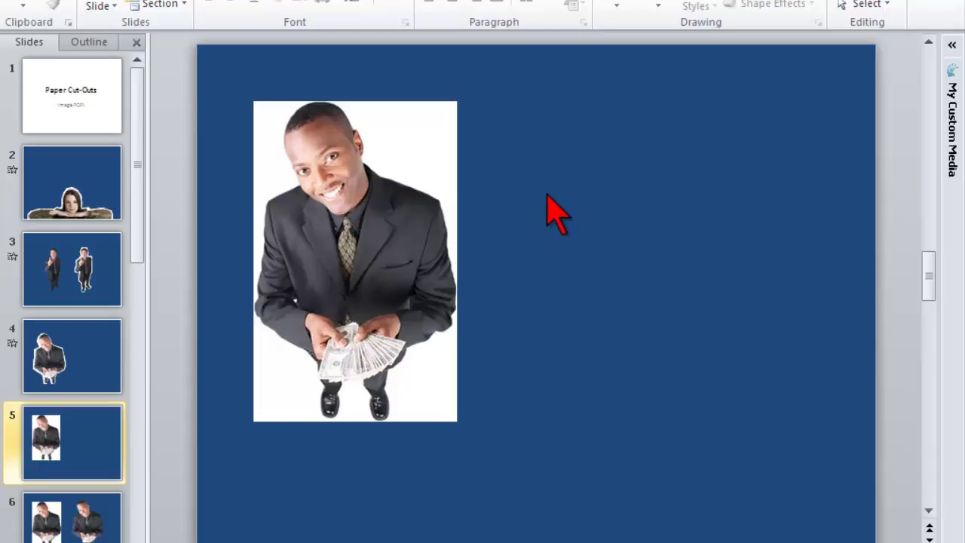
- Enlarge the businessman picture on slide 5 to about 5.78" high by 3.67" wide
click(416, 139)
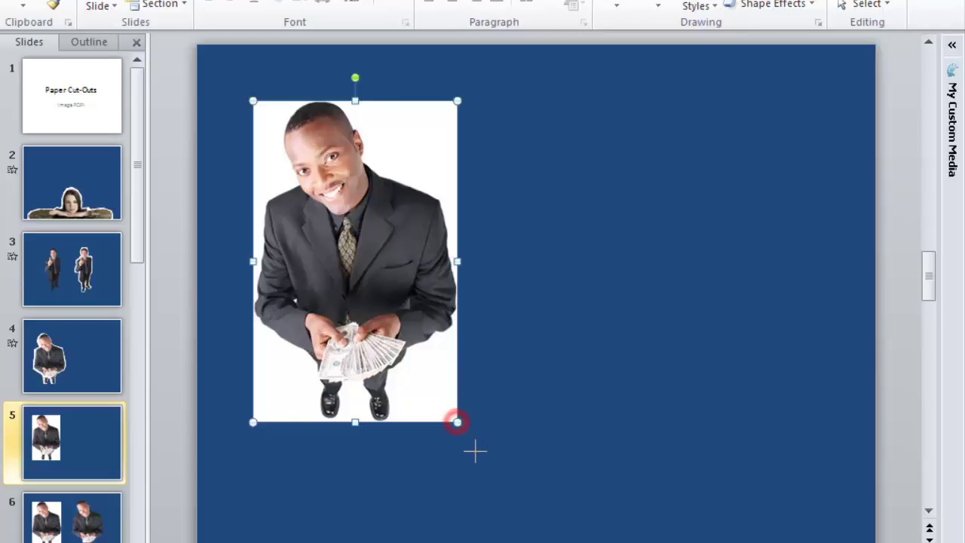
drag(457, 422, 498, 483)
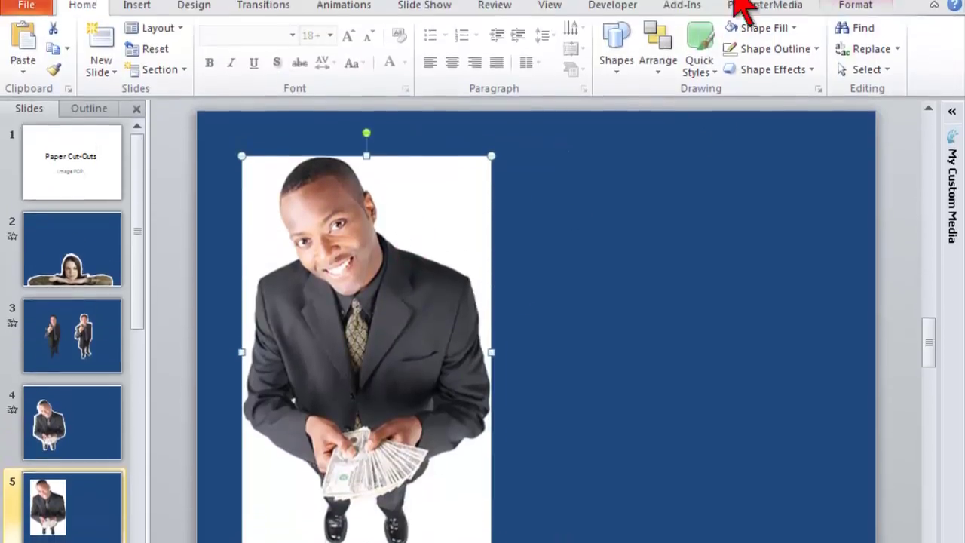
- Apply Remove Background to the businessman picture and extend the selection box to all four edges of the picture
click(856, 8)
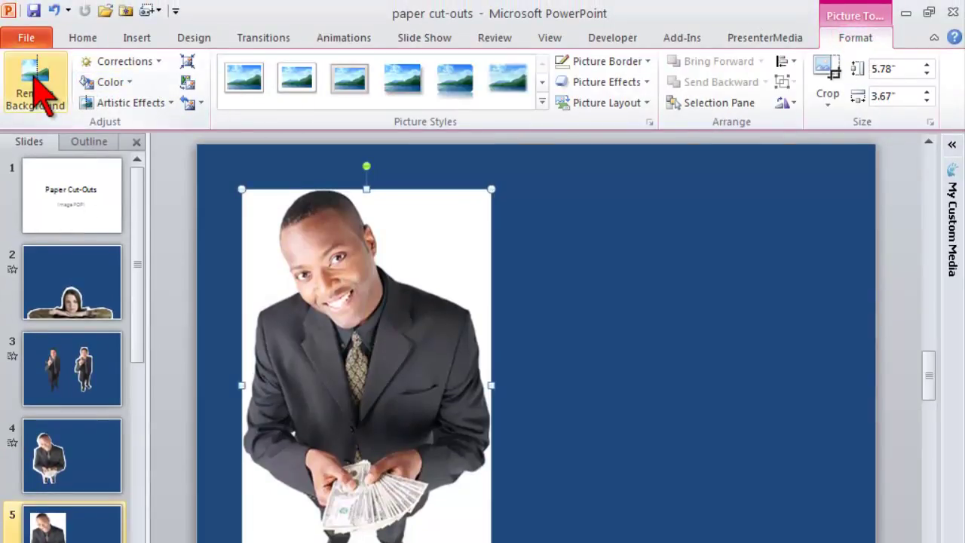
click(34, 89)
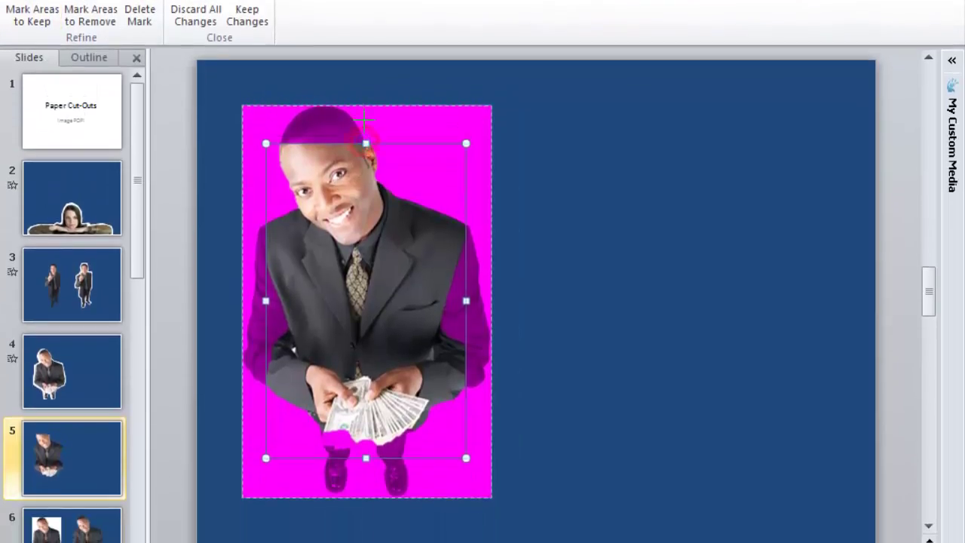
drag(365, 118, 366, 104)
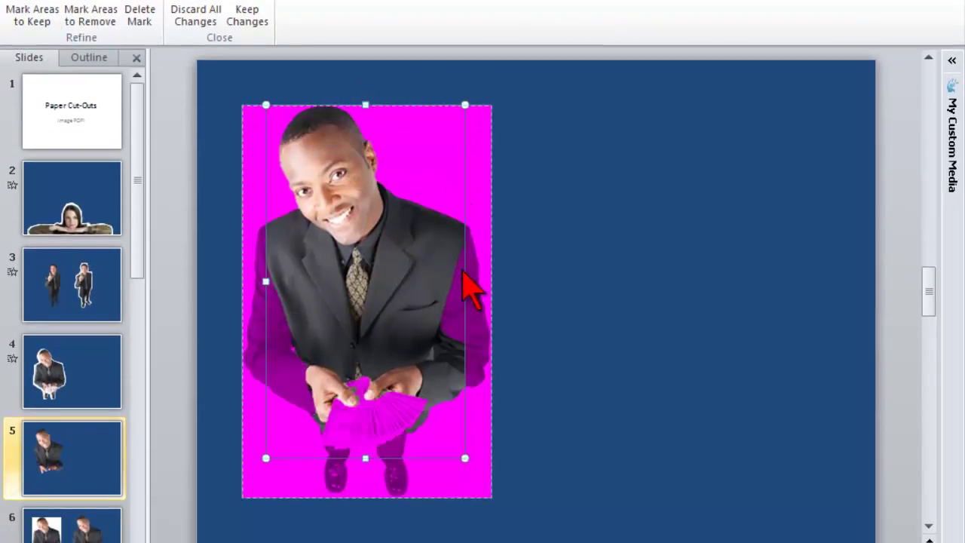
drag(465, 284, 492, 282)
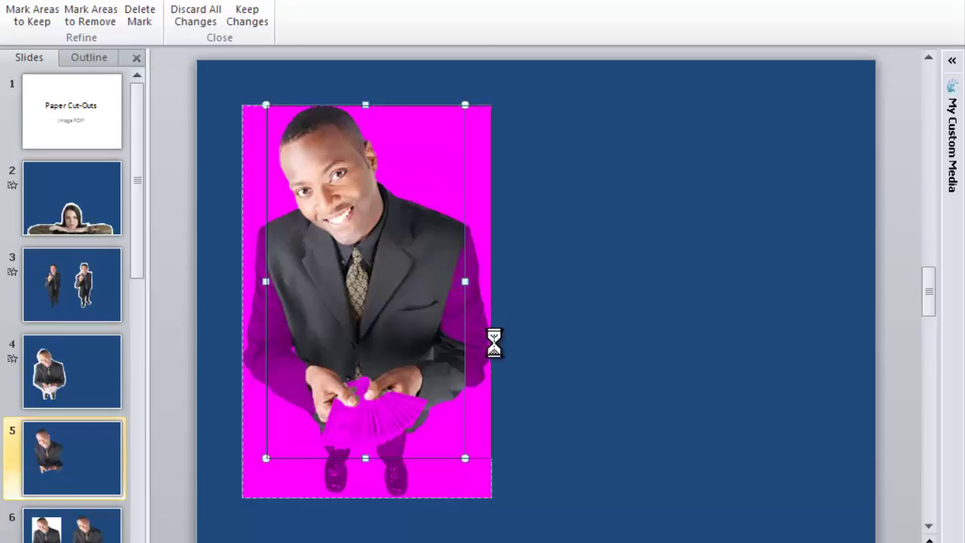
drag(379, 458, 380, 497)
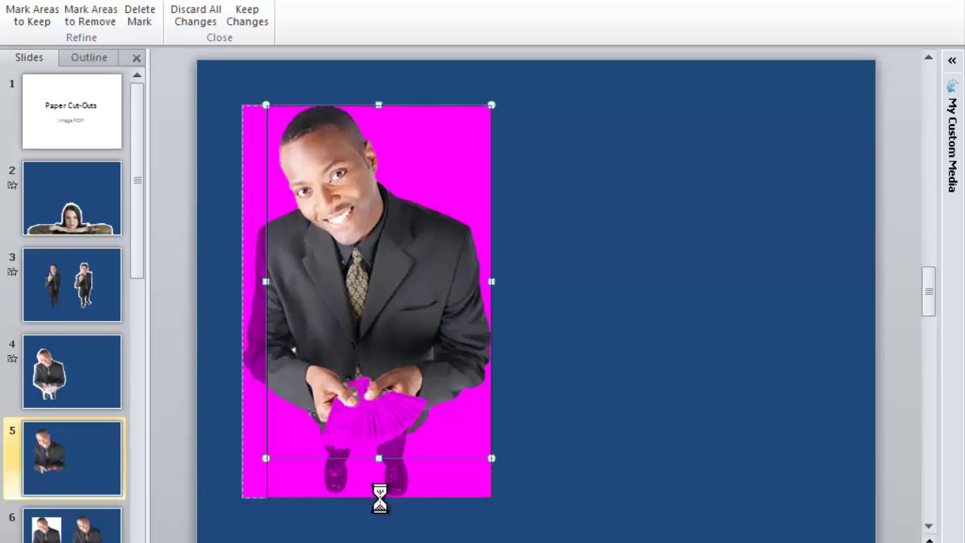
drag(263, 302, 238, 302)
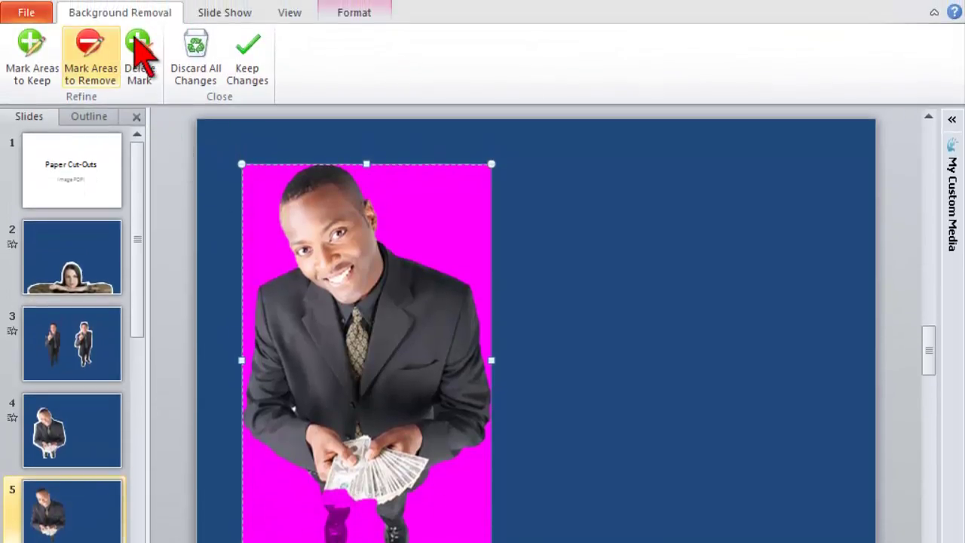
- Mark the missing leg below the money as an area to keep, and keep the background removal changes
click(29, 55)
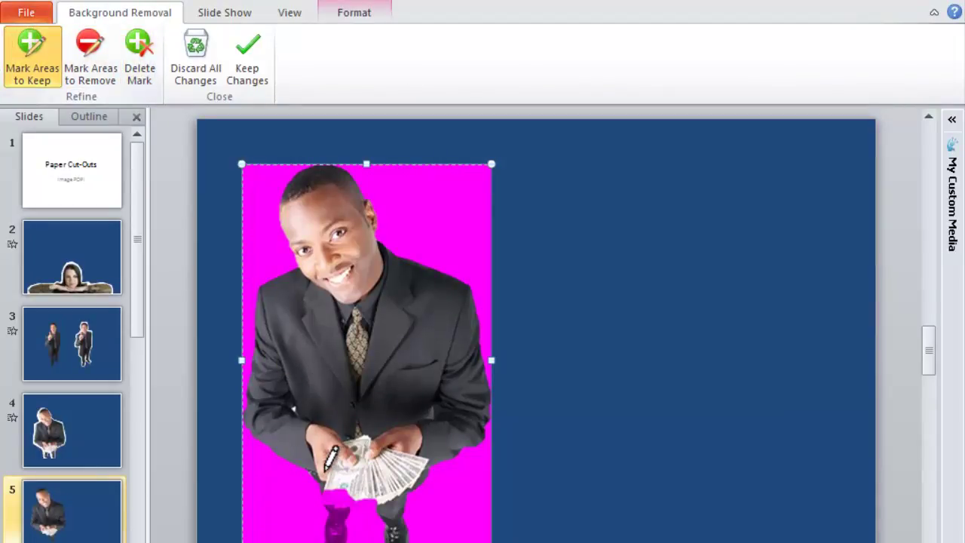
mouse_move(336, 491)
mouse_down()
mouse_move(341, 538)
mouse_move(337, 520)
mouse_up()
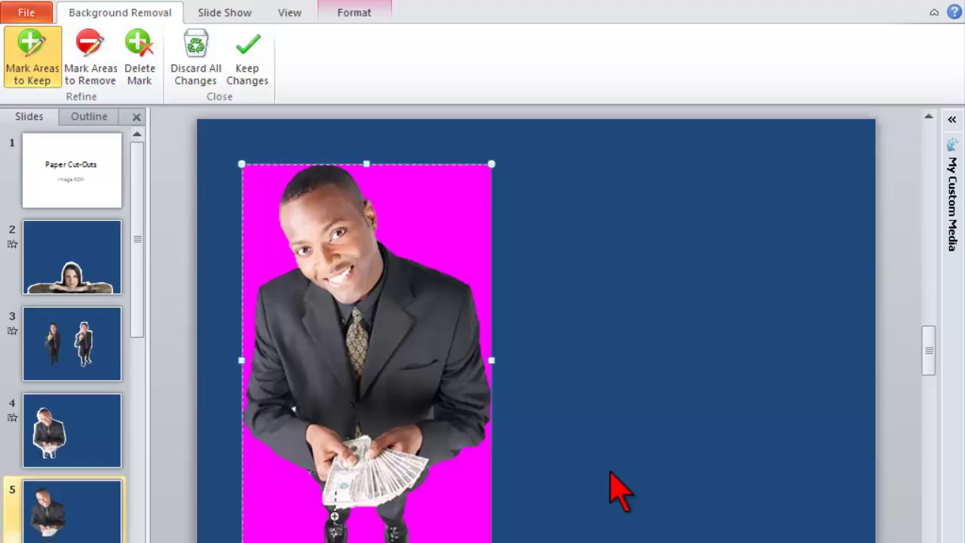
click(245, 60)
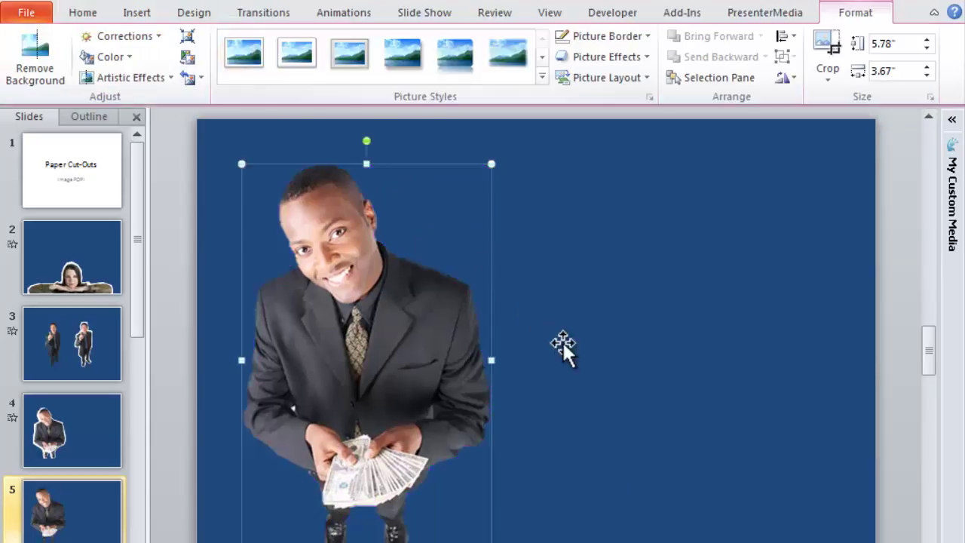
click(562, 353)
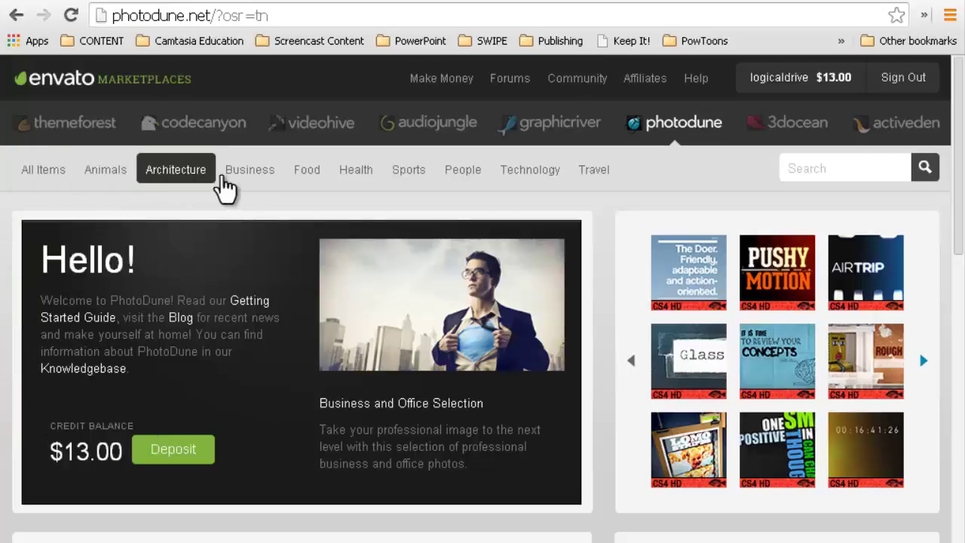
- Open the Business category on PhotoDune in the browser and examine its stock photos, including Business Group and Modern Business World
click(255, 174)
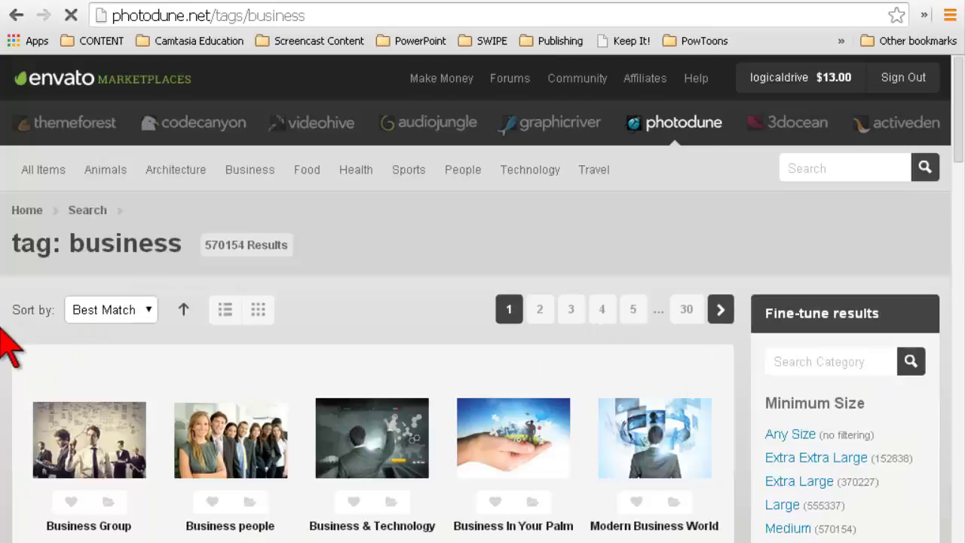
scroll(2, 347, down, 3)
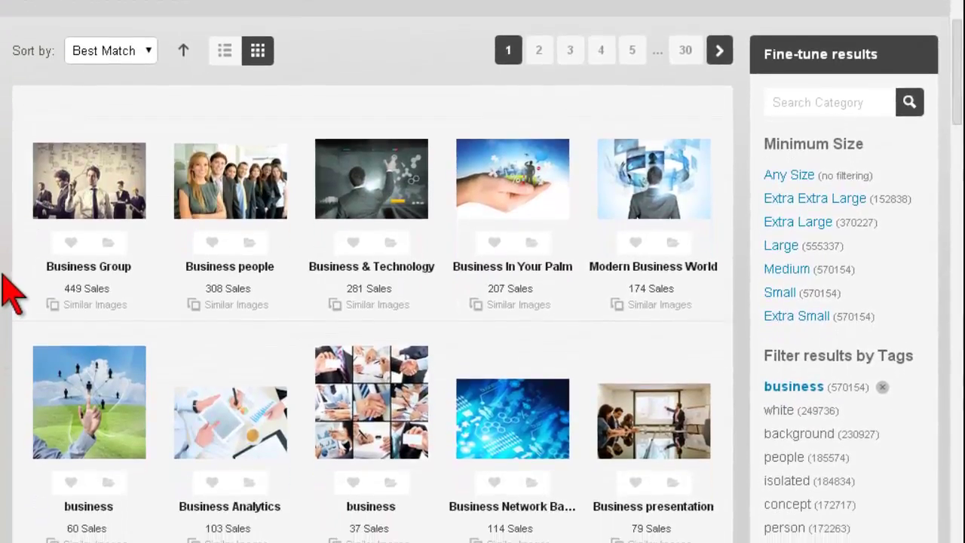
mouse_move(102, 214)
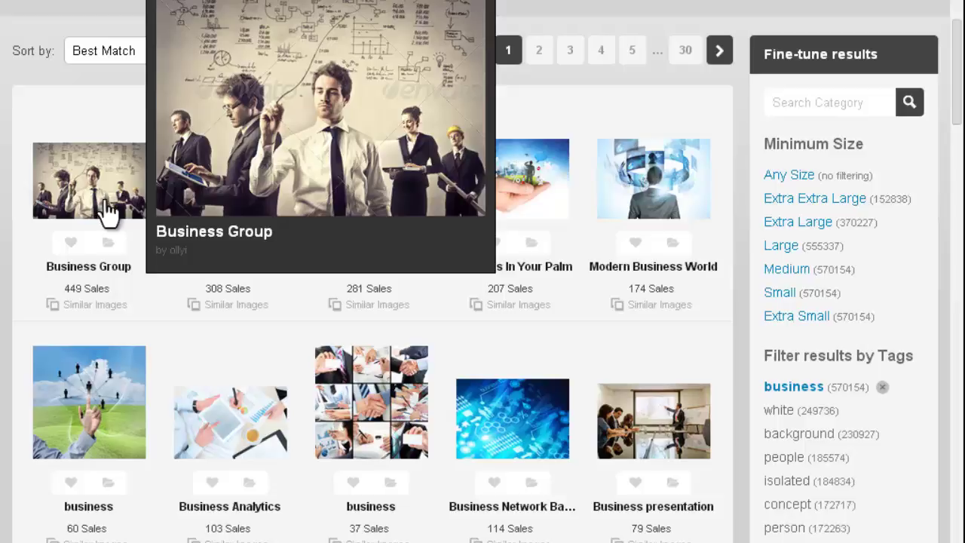
mouse_move(678, 199)
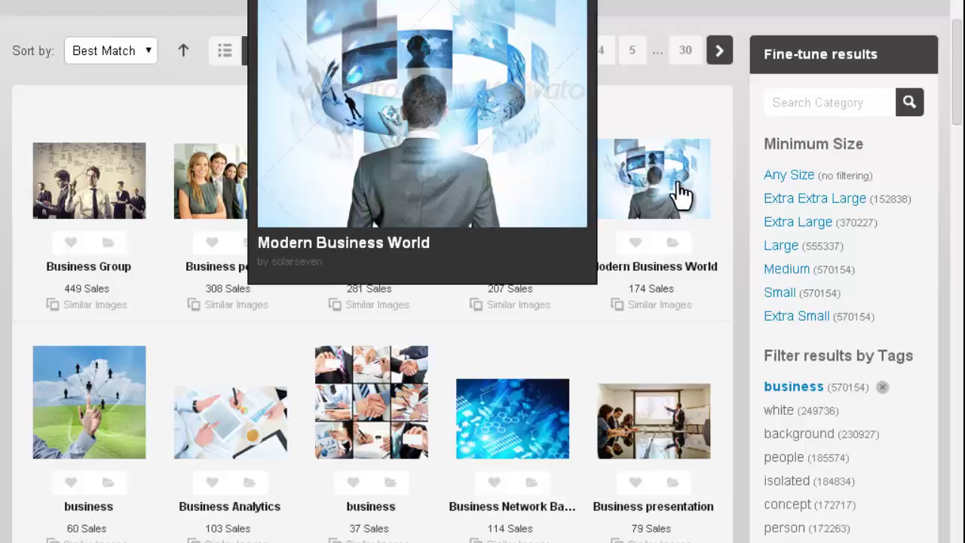
scroll(749, 221, down, 4)
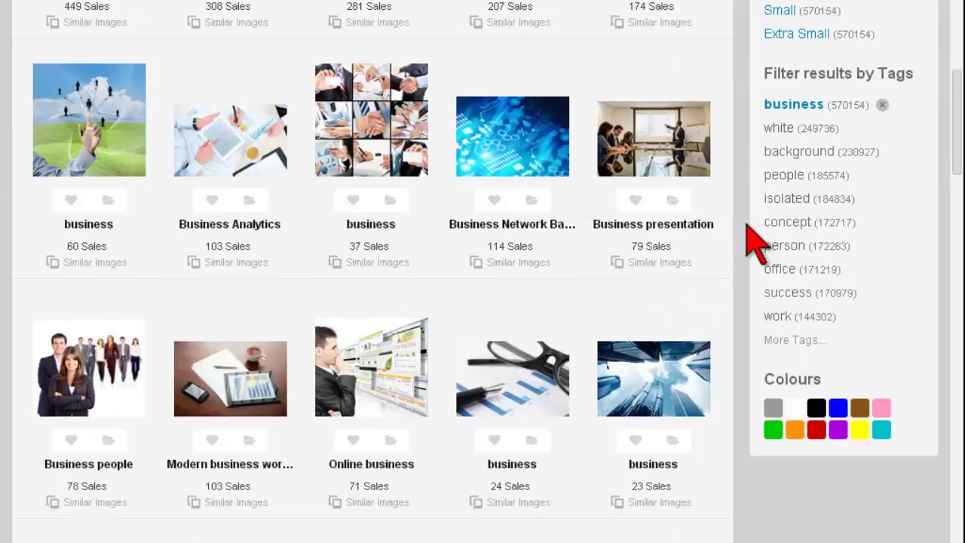
scroll(749, 226, down, 3)
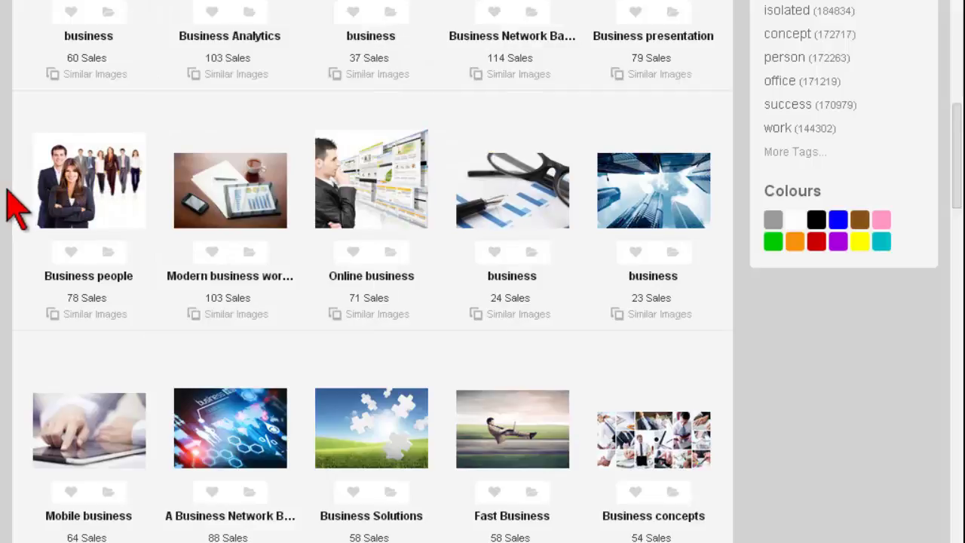
scroll(7, 192, down, 4)
scroll(8, 192, down, 1)
mouse_move(528, 287)
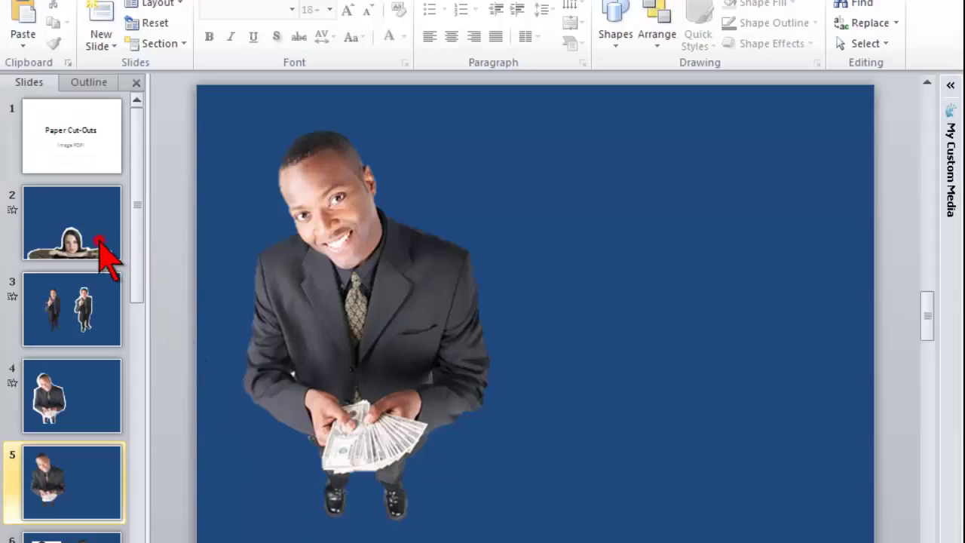
- Show the woman's cut-out on slide 2 in PowerPoint, and return to PhotoDune to preview the businesswoman photo on a white background
click(103, 250)
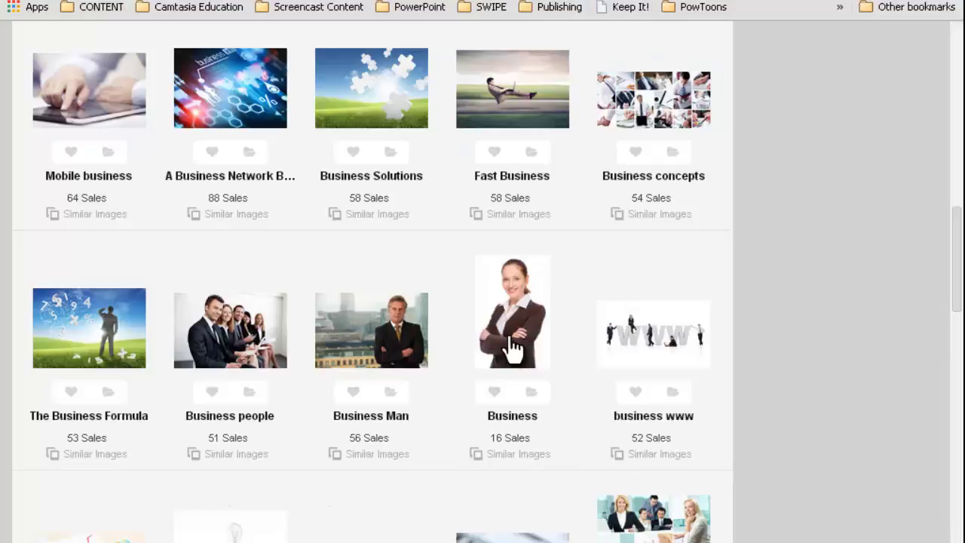
mouse_move(511, 349)
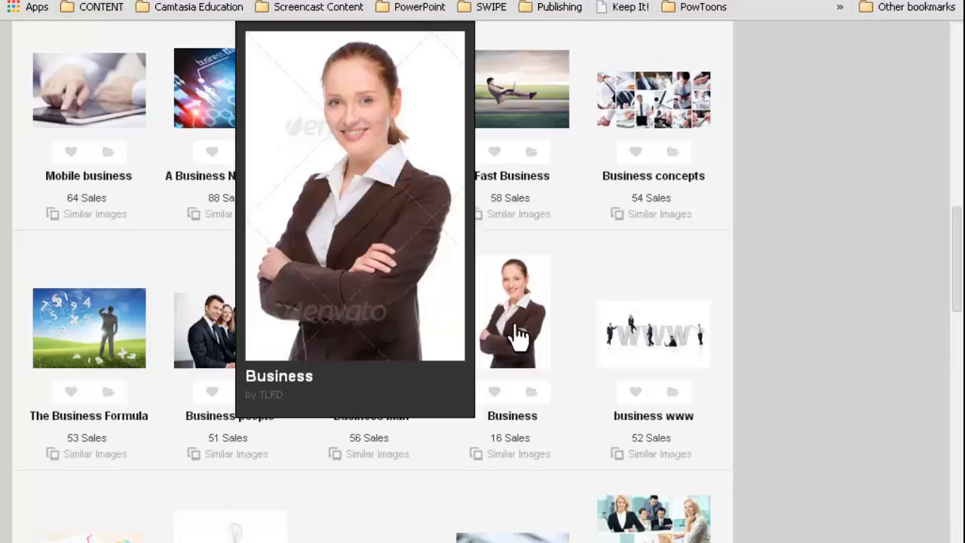
mouse_move(647, 345)
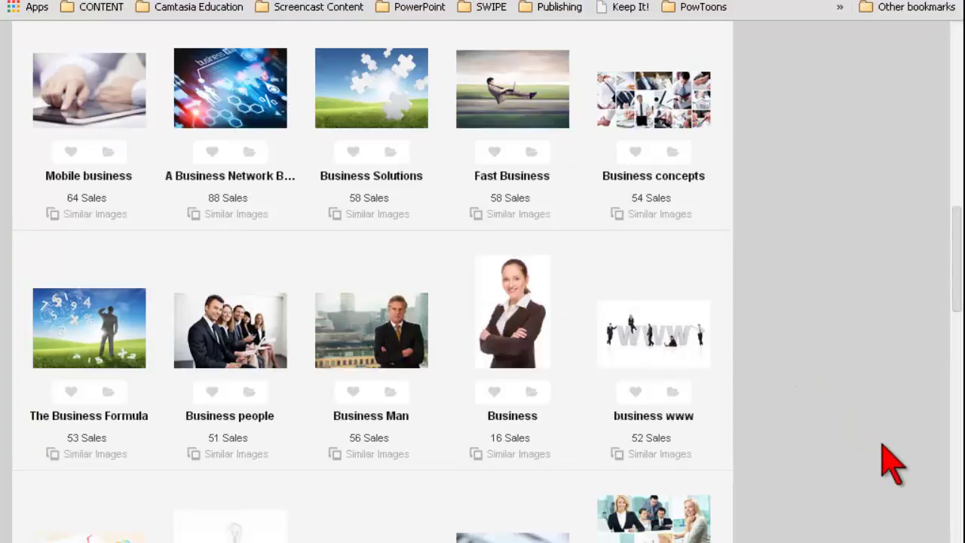
- Open the Food category on PhotoDune and browse its photos for subjects suited to cut-outs
scroll(867, 468, up, 8)
scroll(781, 475, up, 6)
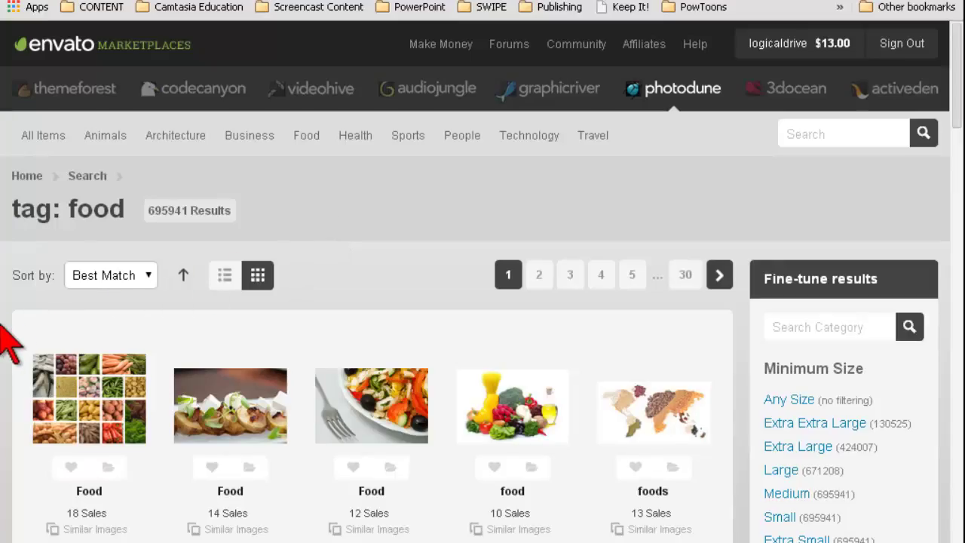
scroll(6, 332, down, 3)
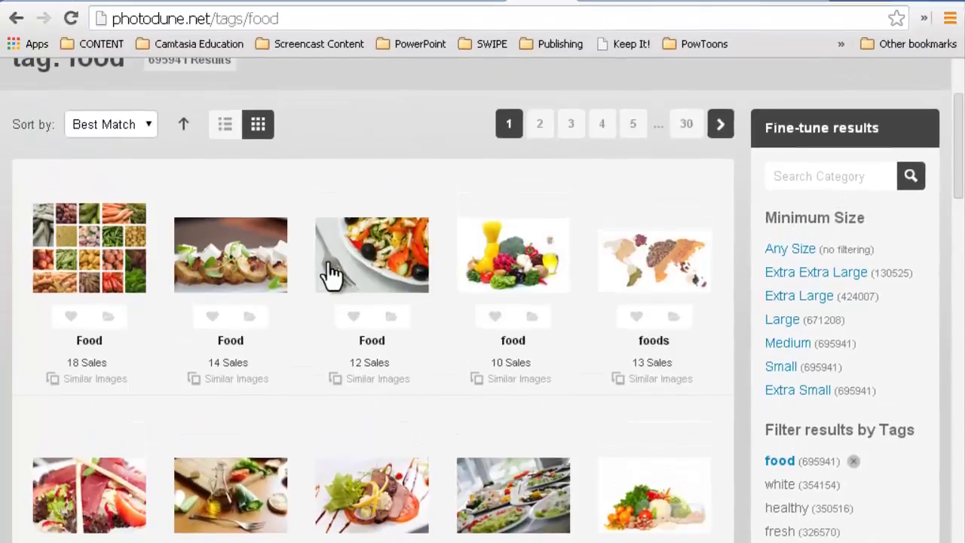
mouse_move(352, 252)
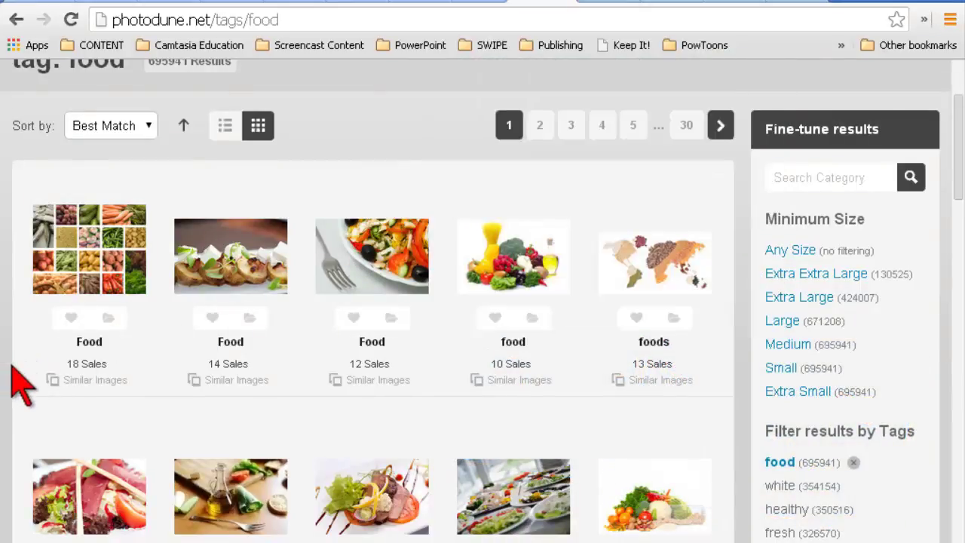
scroll(18, 384, down, 4)
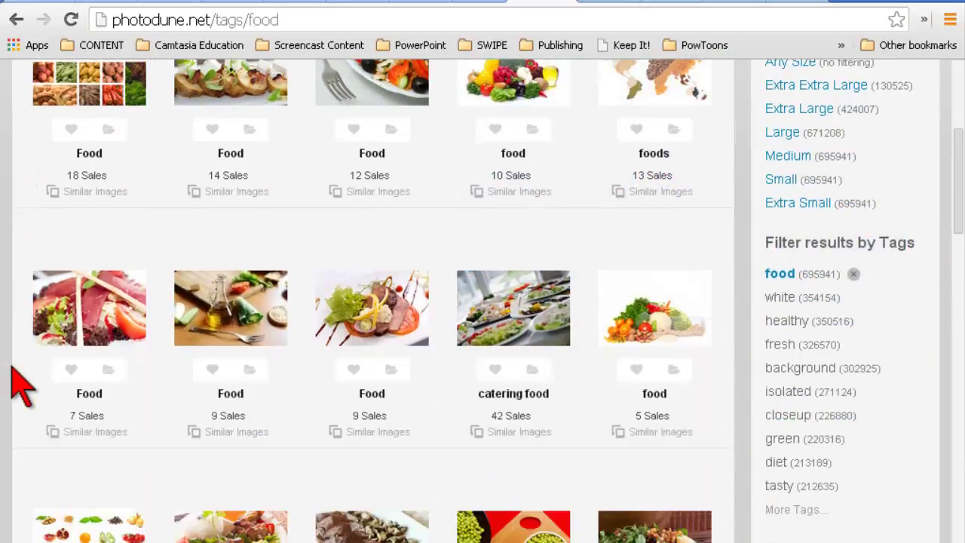
mouse_move(641, 215)
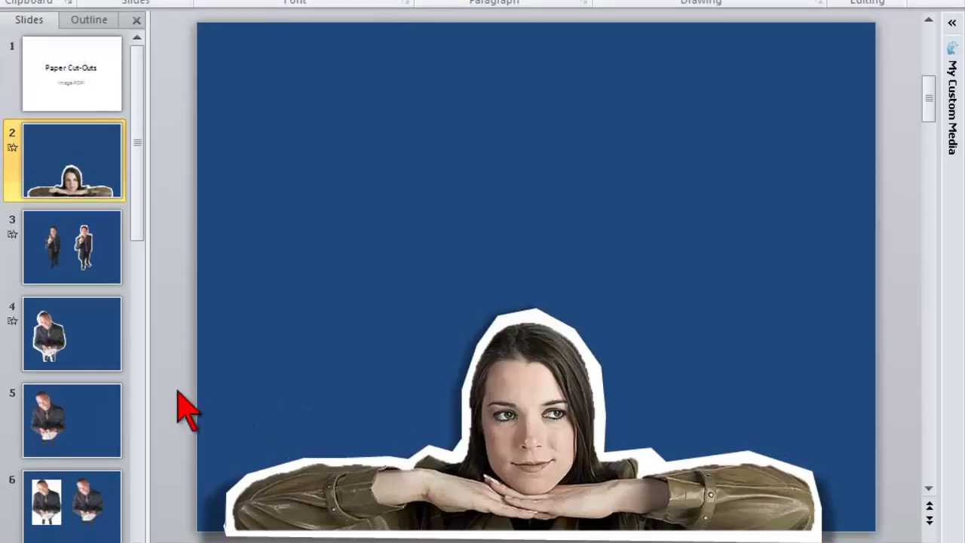
- Switch to PowerPoint and, on slide 6, move the white-background businessman picture farther from the cut-out version
click(95, 513)
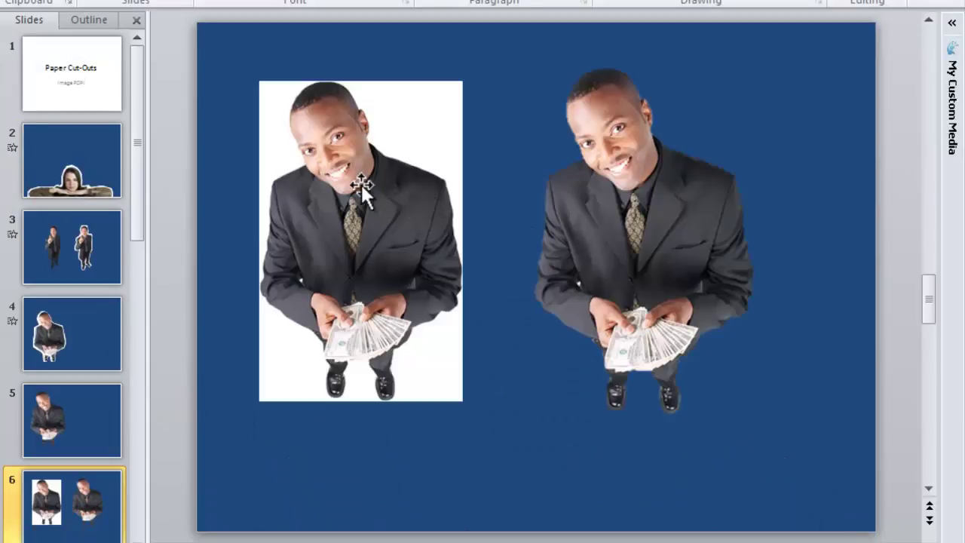
click(625, 190)
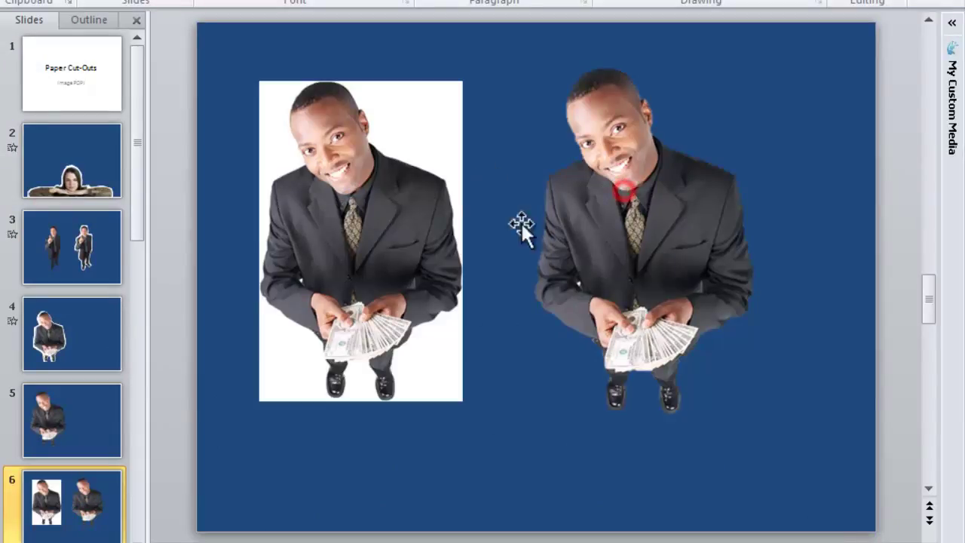
drag(399, 249, 341, 242)
- Move the businessman cut-out on slide 5 to the middle of the slide
click(90, 420)
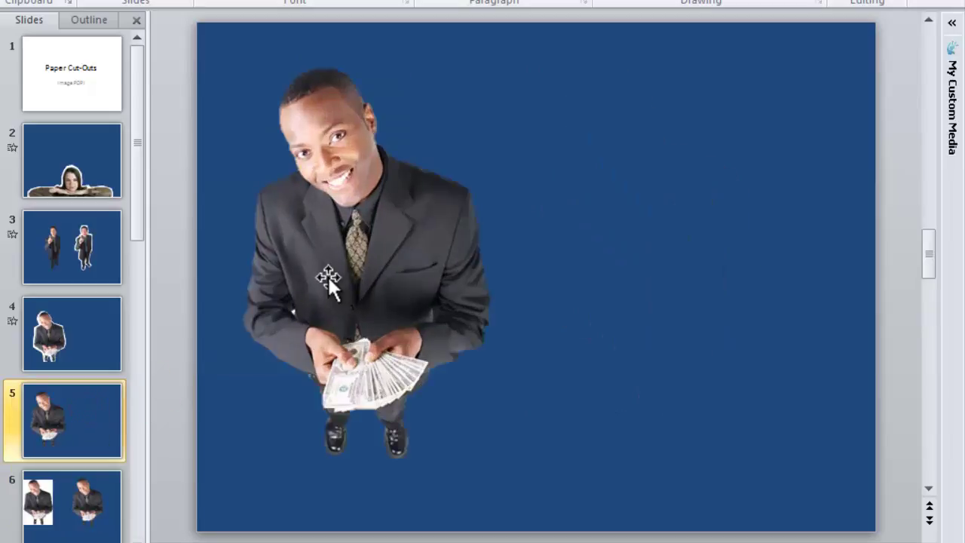
drag(327, 276, 468, 264)
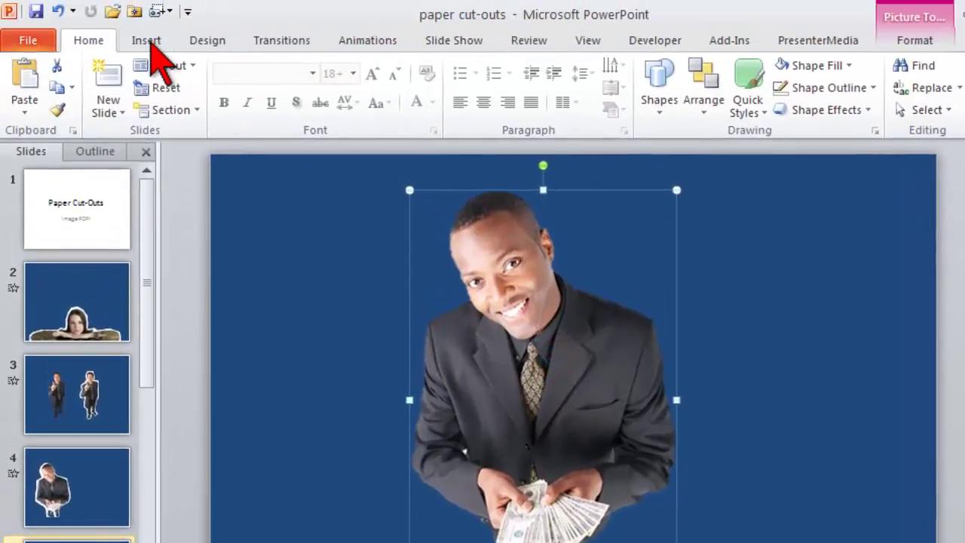
- Draw a closed Freeform outline loosely around the businessman cut-out on slide 5, leaving a small margin around his body
click(149, 38)
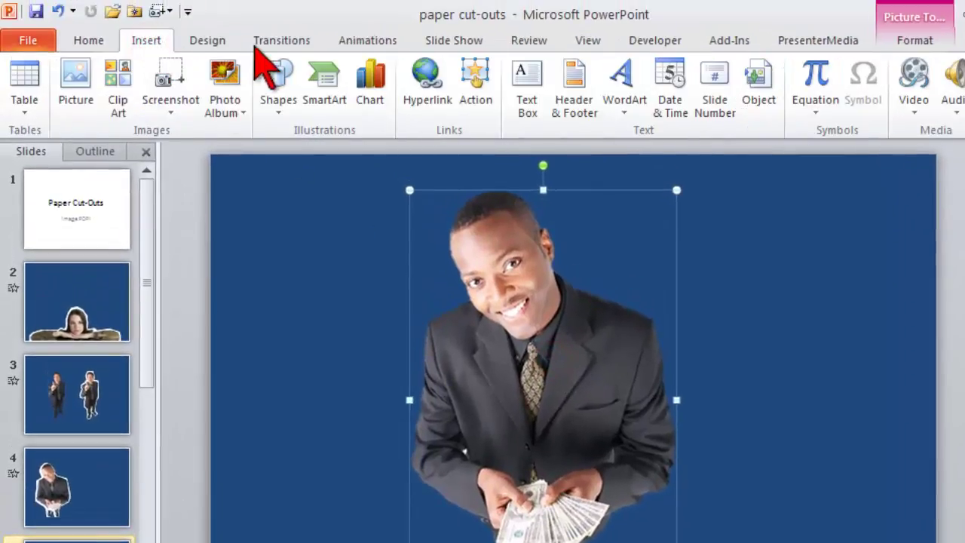
click(285, 113)
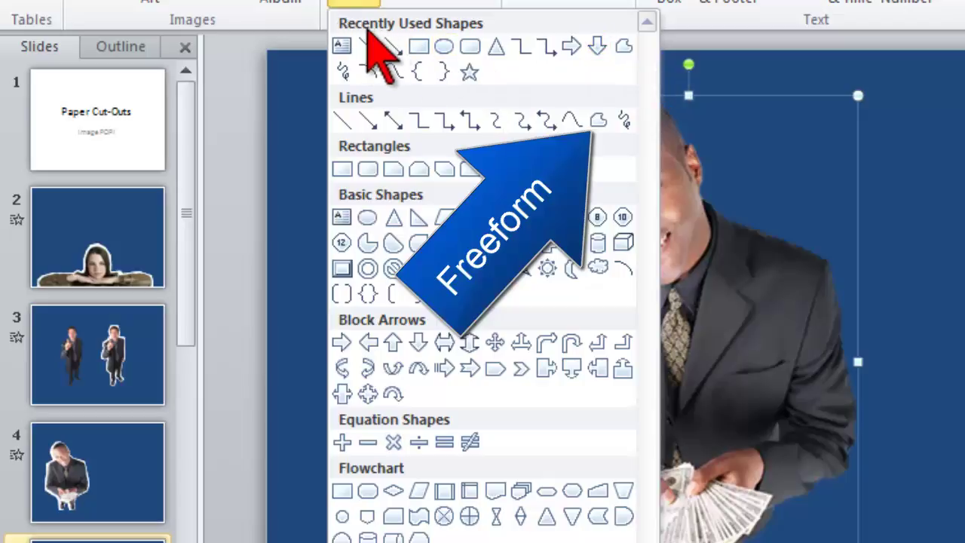
click(623, 47)
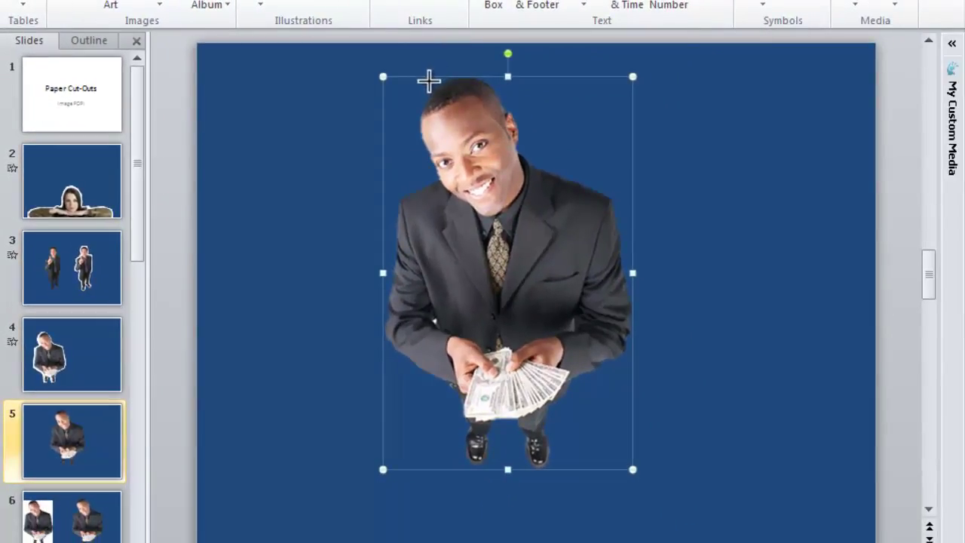
click(429, 80)
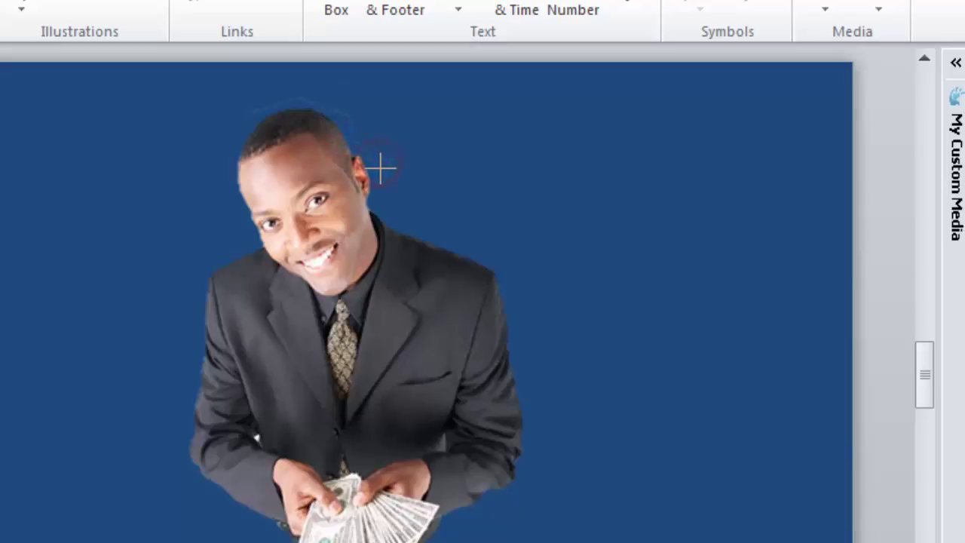
click(377, 195)
click(400, 221)
click(485, 252)
click(507, 281)
click(524, 379)
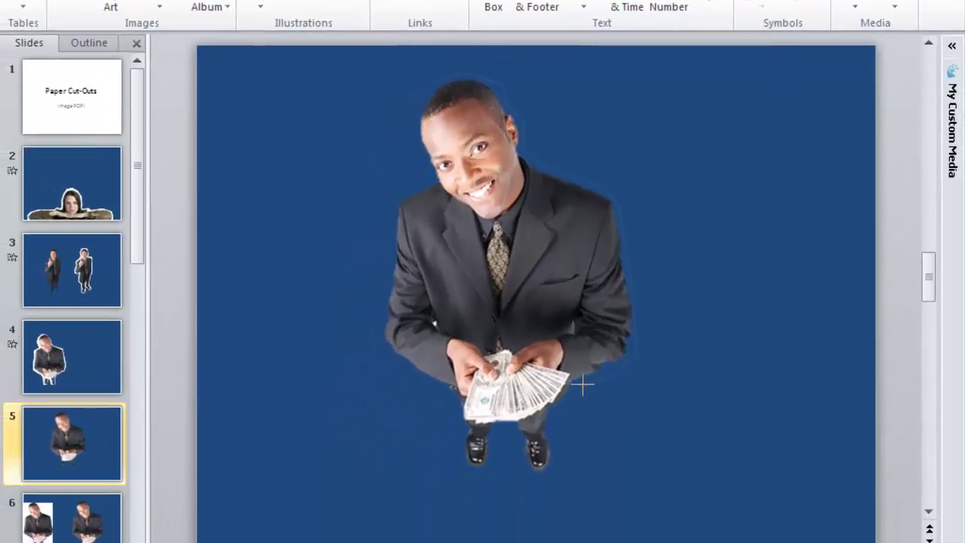
click(456, 522)
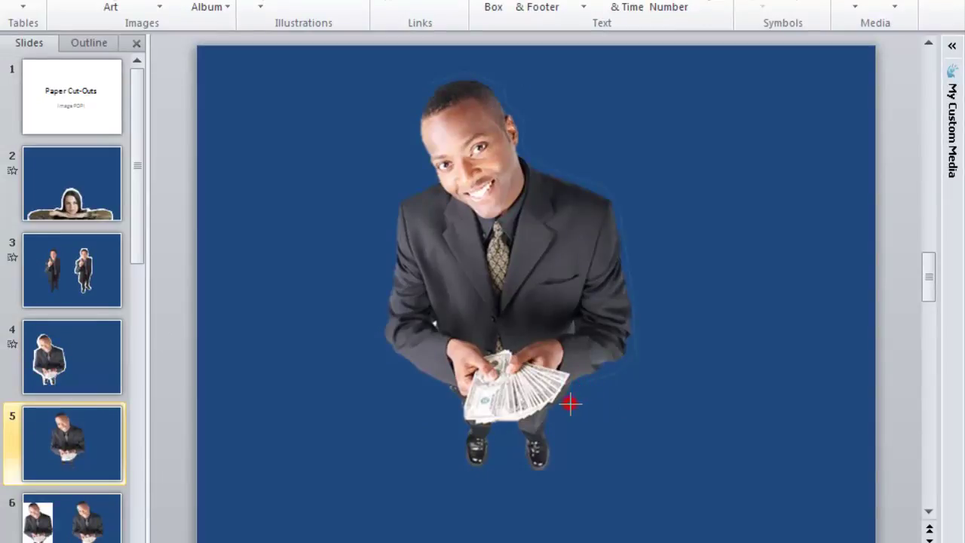
click(532, 472)
click(493, 466)
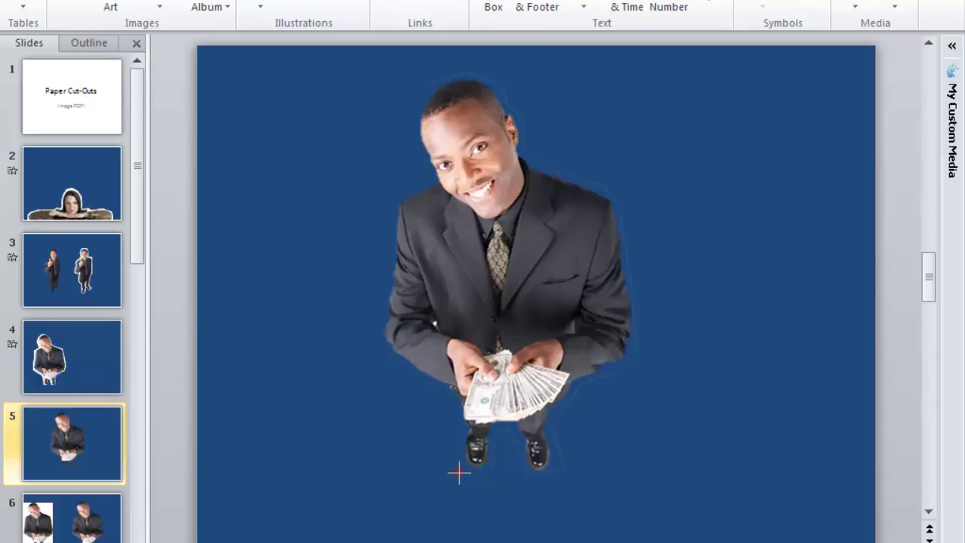
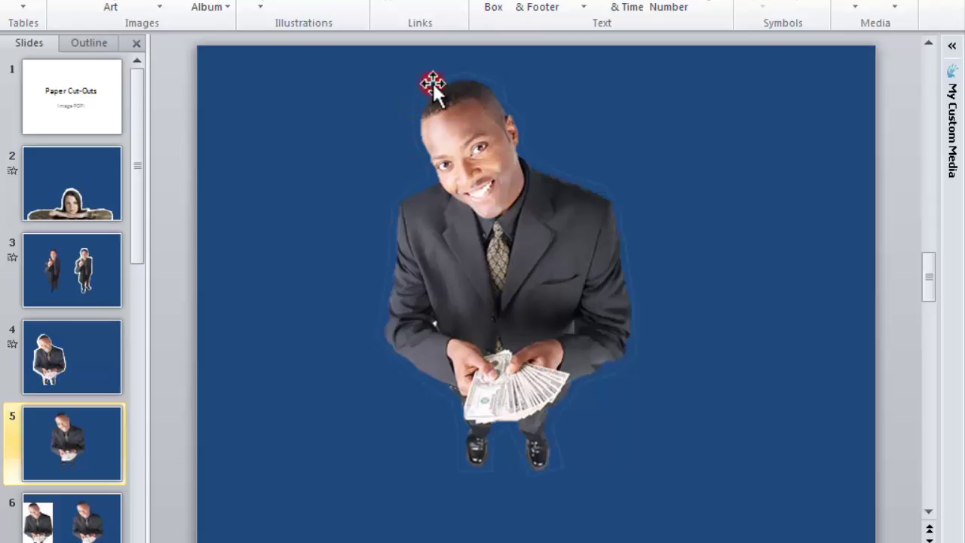
click(434, 84)
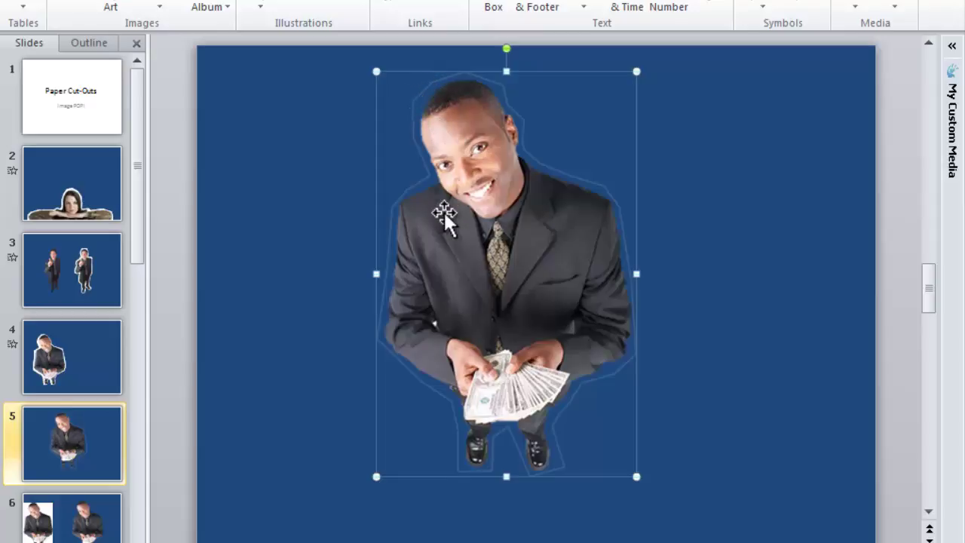
- Move the businessman picture off the freeform outline to the right edge of the slide
right_click(467, 254)
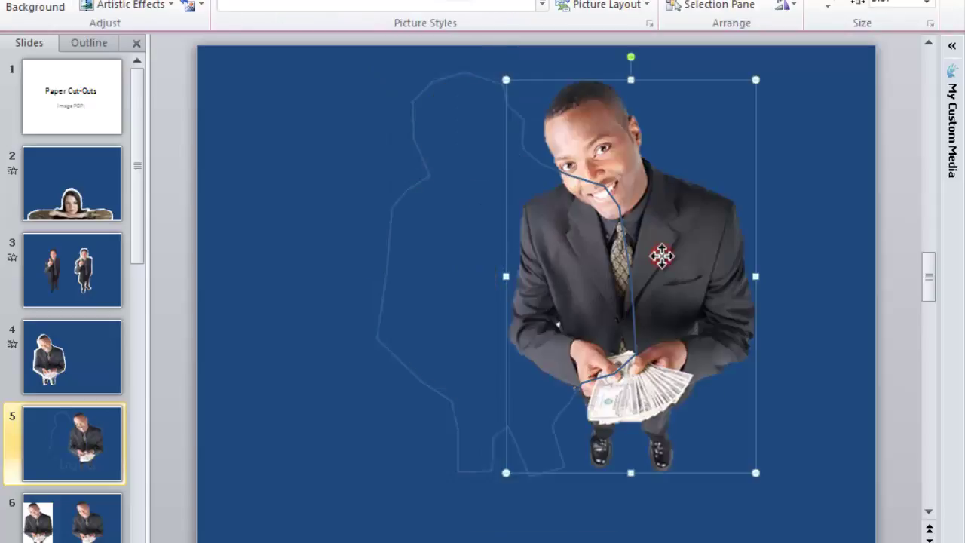
drag(672, 256, 798, 256)
click(551, 276)
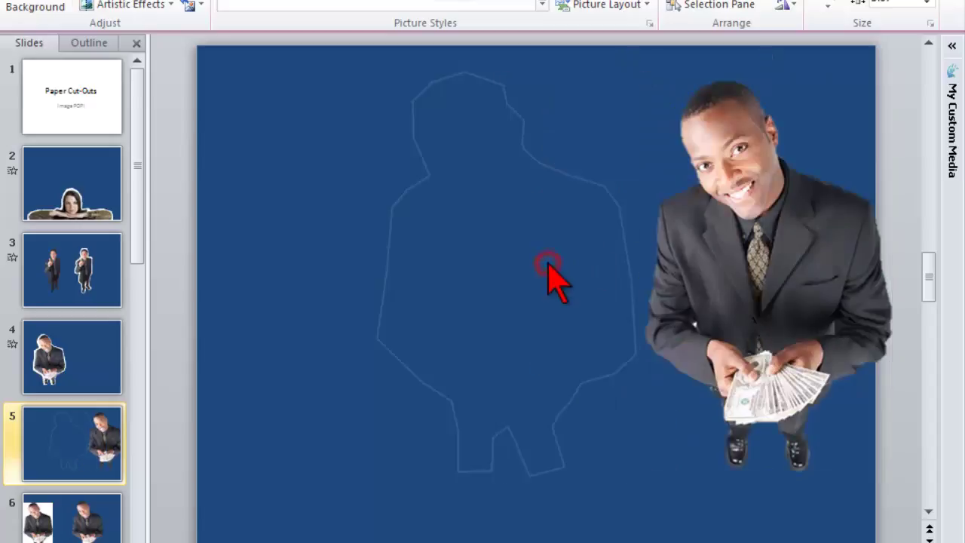
- Give the freeform outline a solid white fill
click(522, 116)
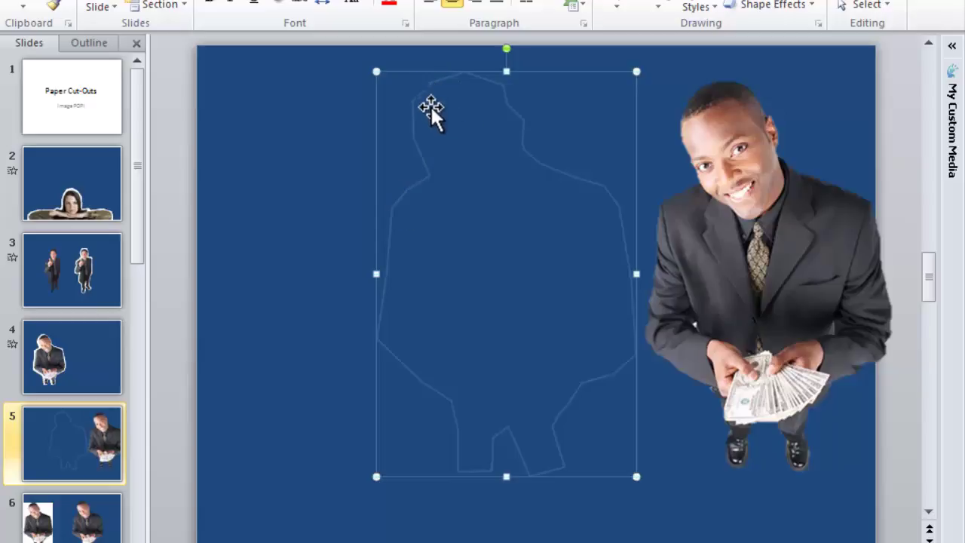
right_click(417, 75)
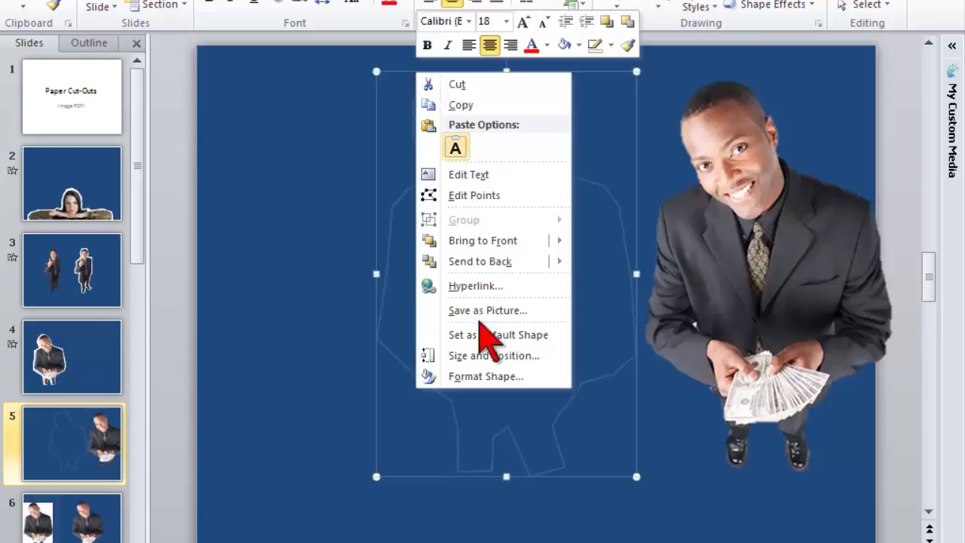
click(484, 374)
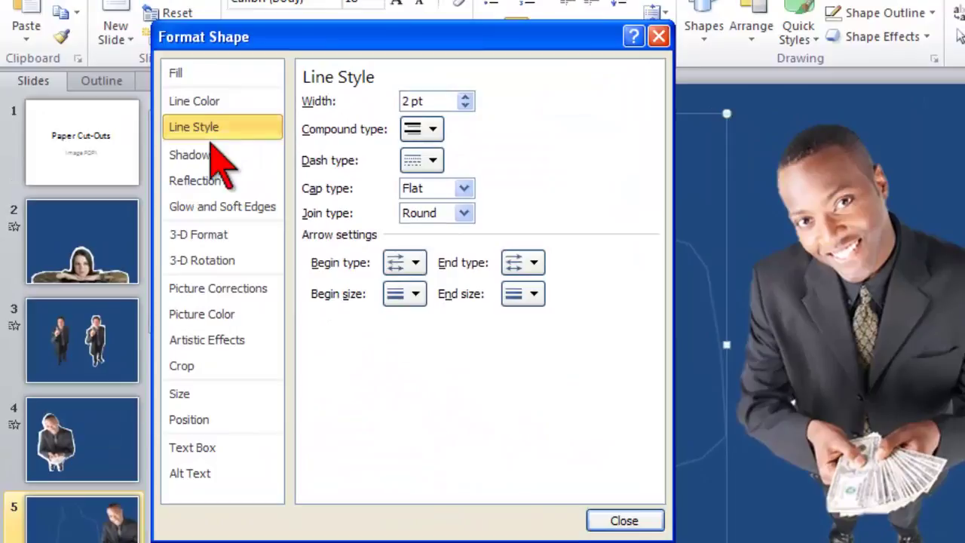
click(201, 72)
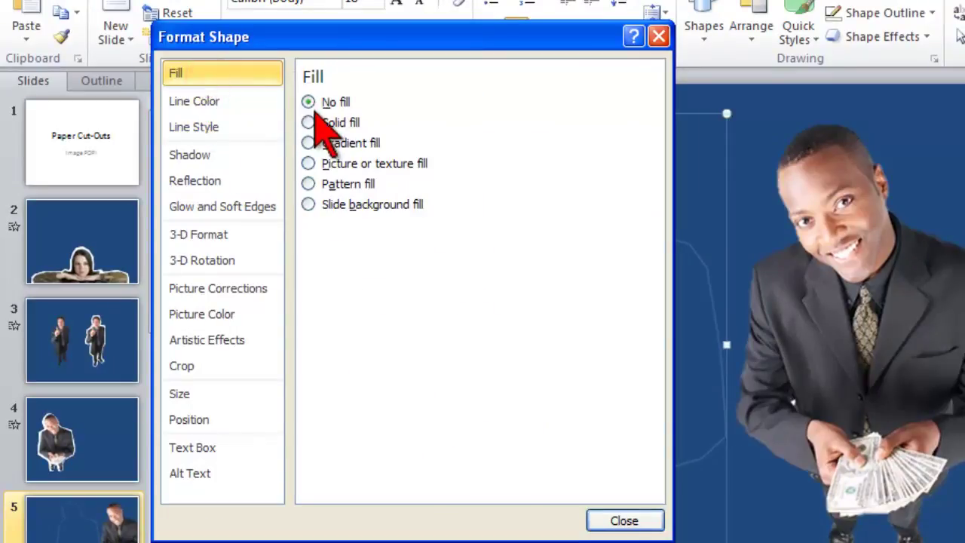
click(308, 122)
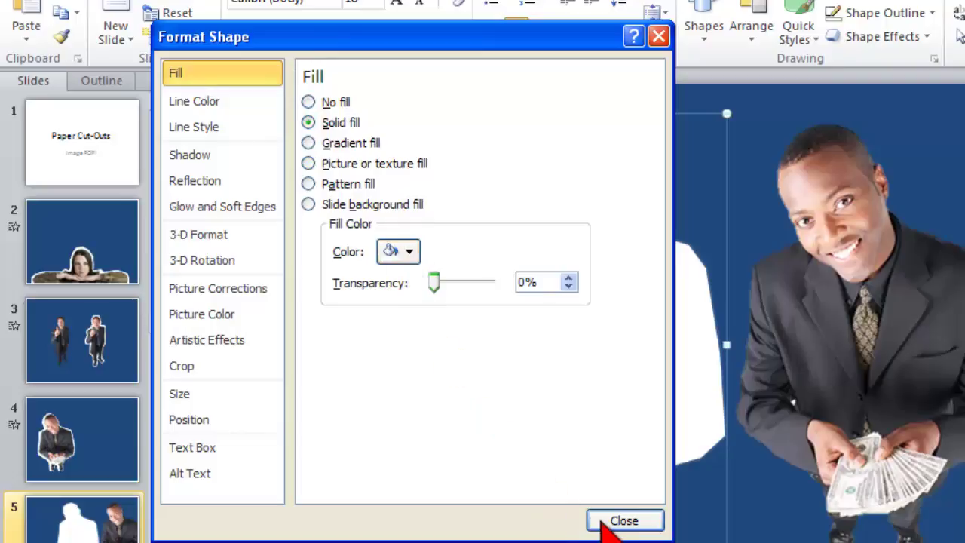
click(624, 520)
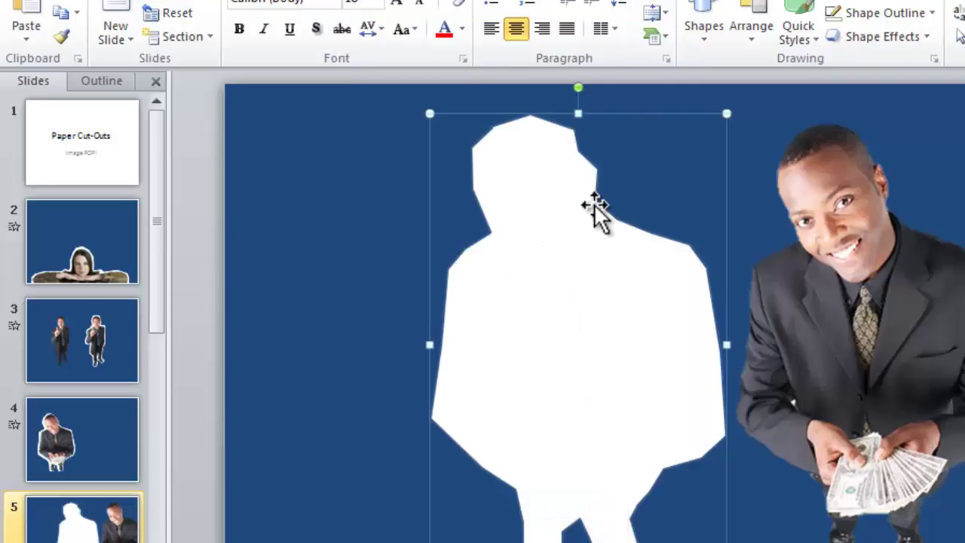
- Set the white silhouette's line color to No line
right_click(555, 113)
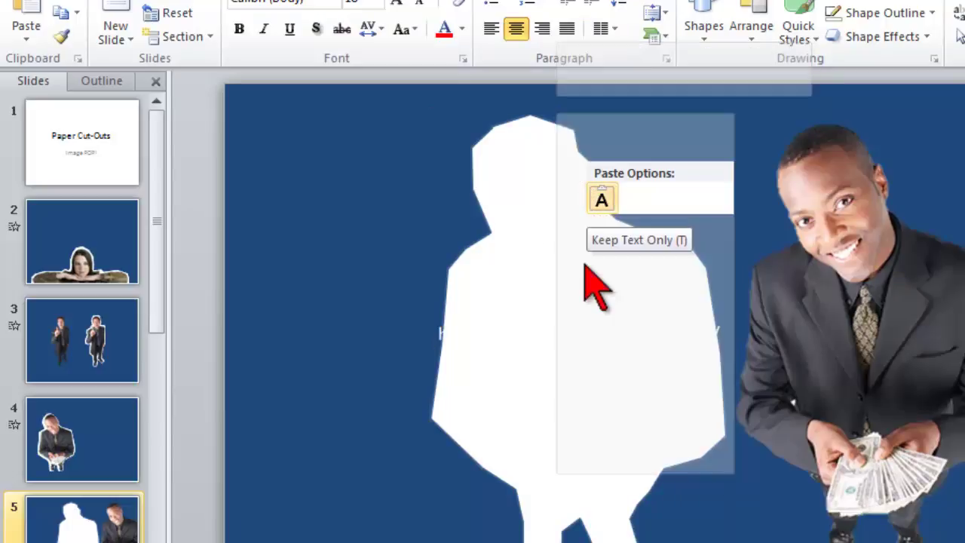
click(619, 459)
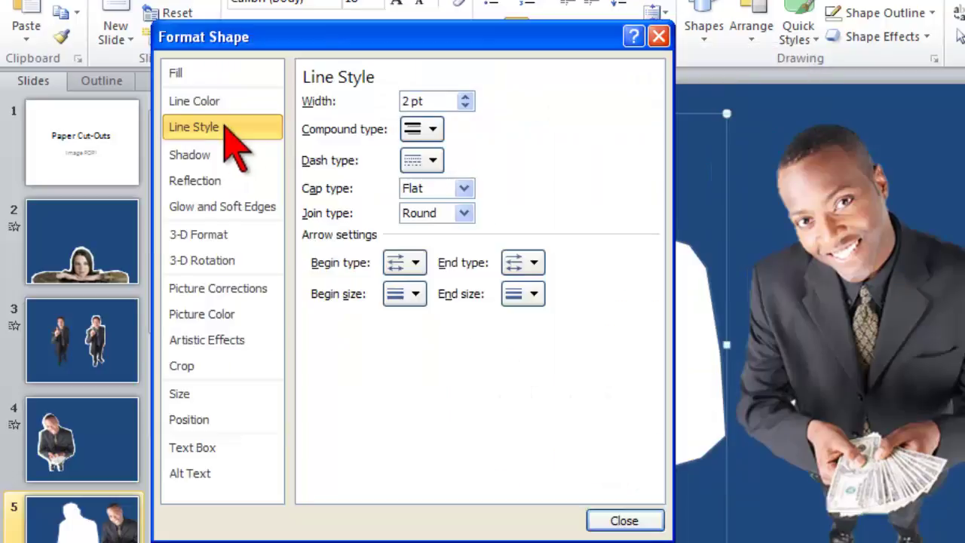
click(219, 101)
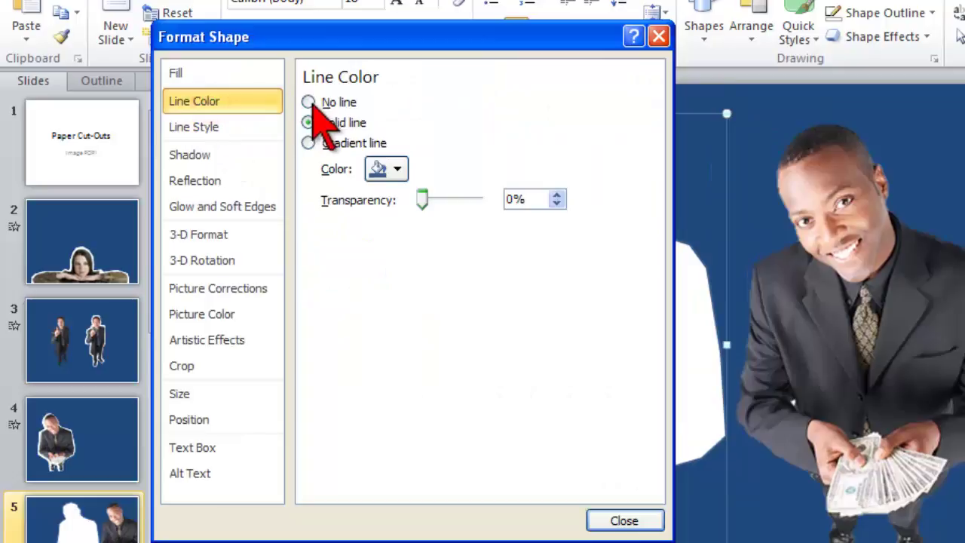
click(309, 103)
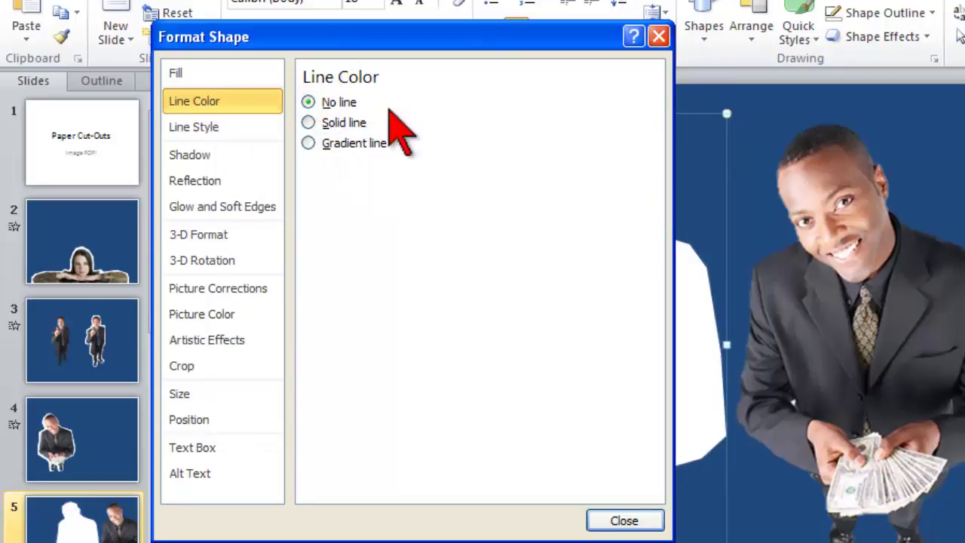
click(624, 520)
- Move the businessman picture back over the white silhouette and send the silhouette to the back
drag(729, 344, 454, 335)
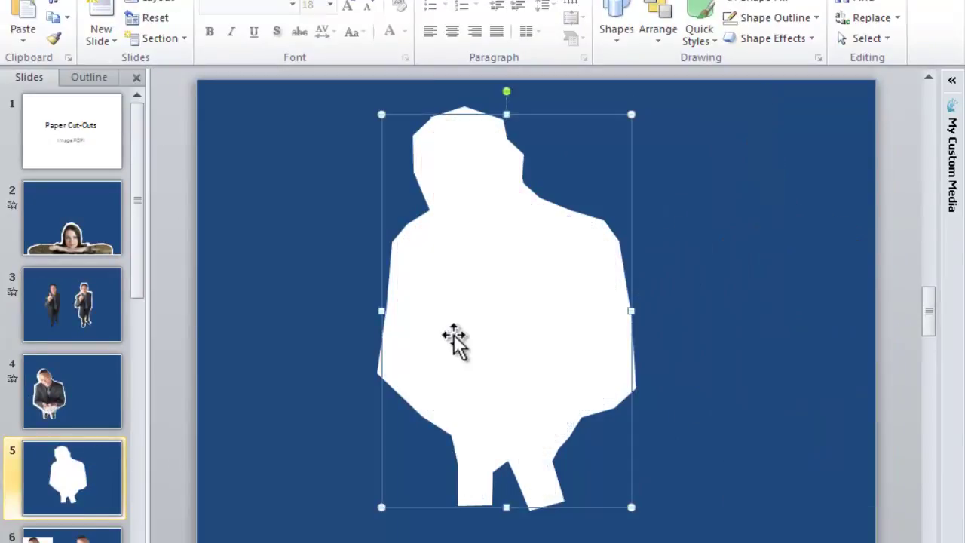
right_click(458, 274)
click(440, 103)
right_click(445, 111)
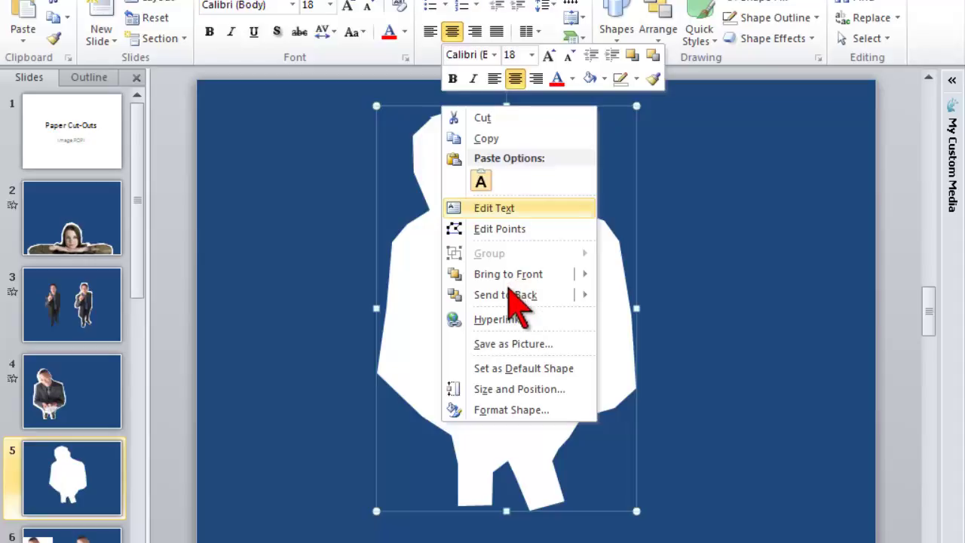
mouse_move(543, 294)
click(624, 297)
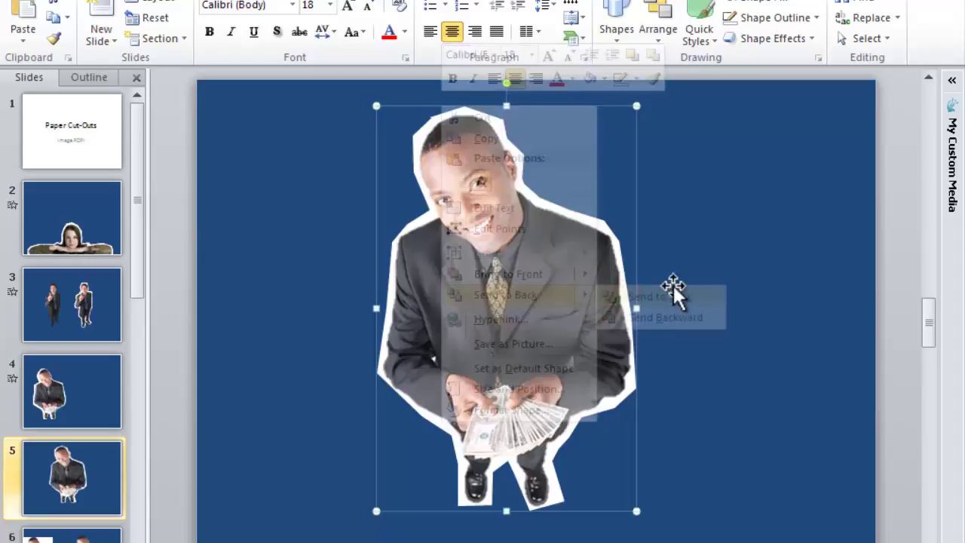
click(747, 292)
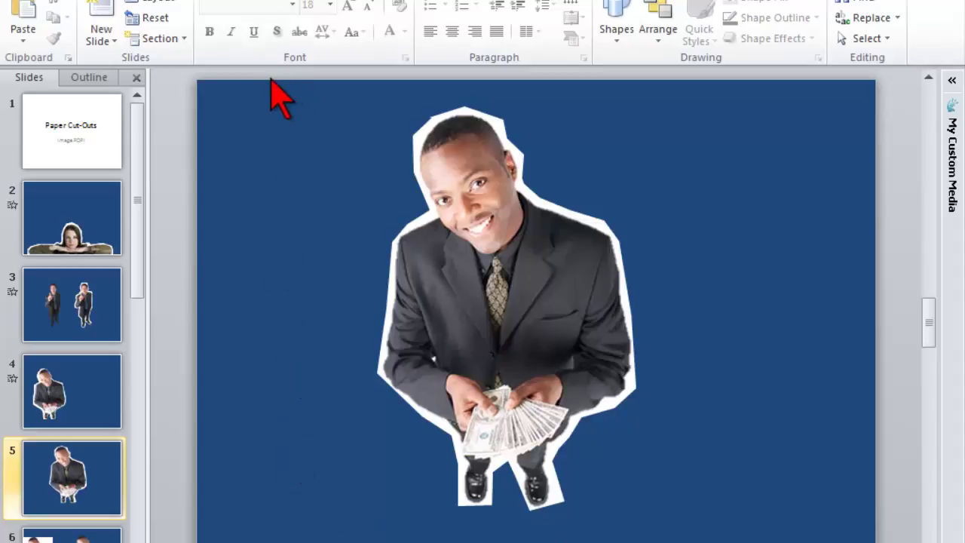
- Group the businessman picture with the white silhouette and move the group toward the left side of the slide
mouse_move(272, 79)
mouse_down()
mouse_move(304, 231)
mouse_move(398, 398)
mouse_move(613, 542)
mouse_move(790, 542)
mouse_up()
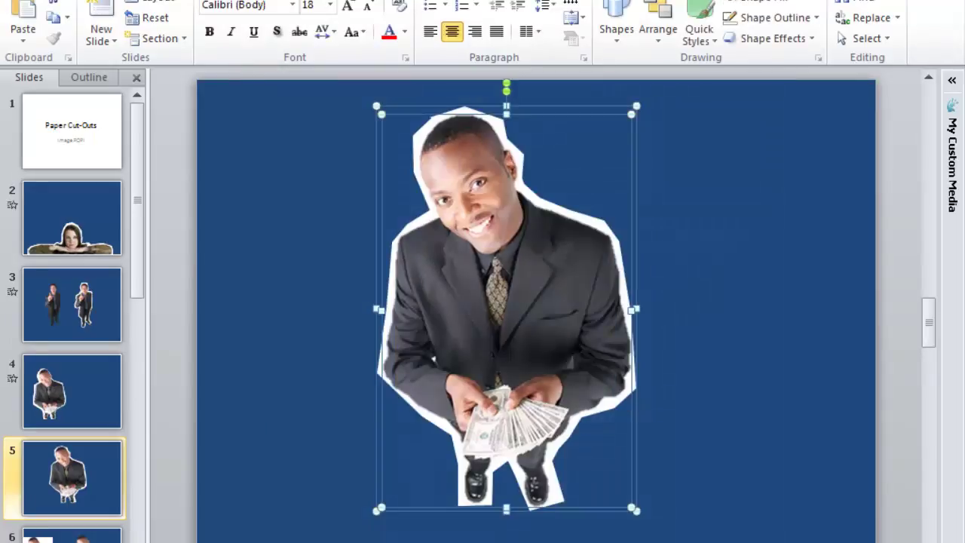
right_click(548, 111)
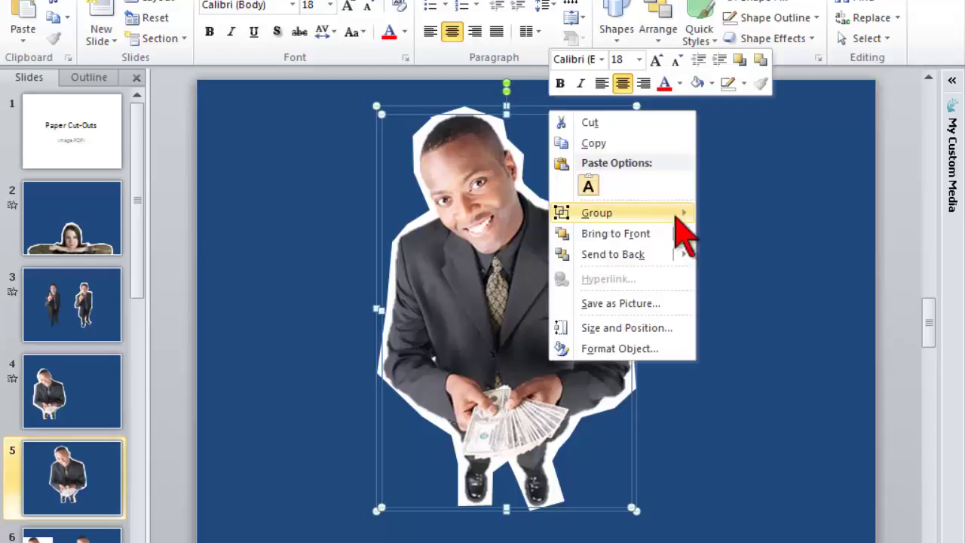
mouse_move(643, 213)
click(744, 216)
drag(548, 286, 417, 291)
key(ctrl+z)
drag(672, 327, 383, 304)
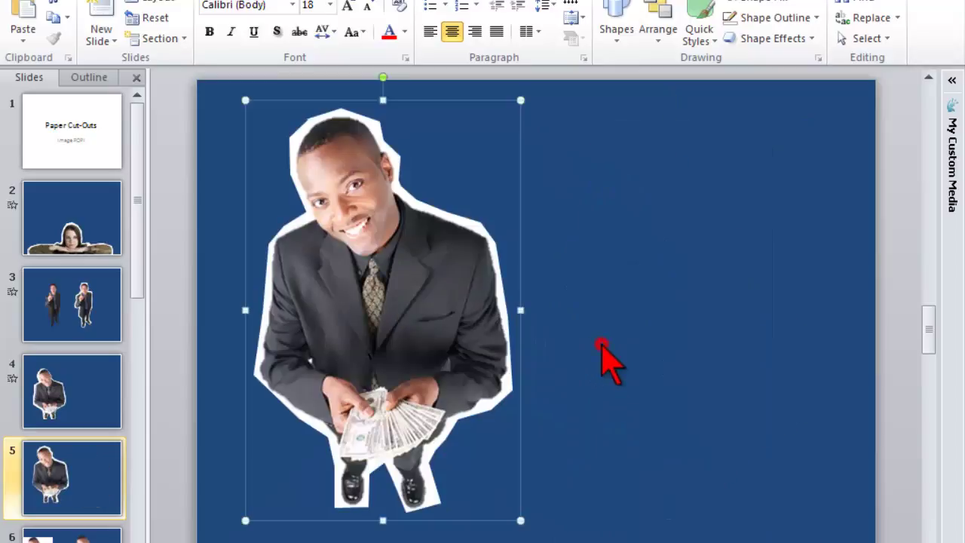
- Examine the shadow around the finished cut-out on slide 4 and return to slide 5
click(602, 346)
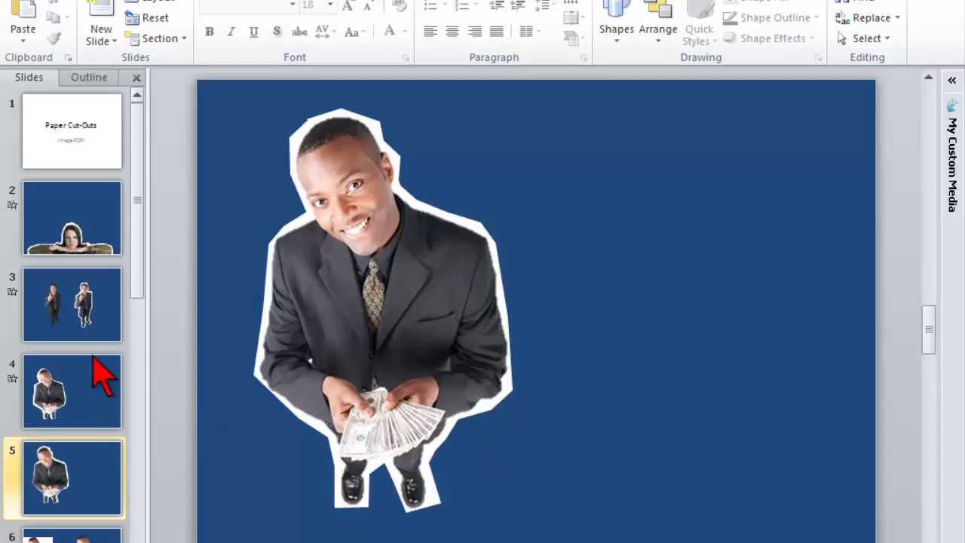
click(89, 392)
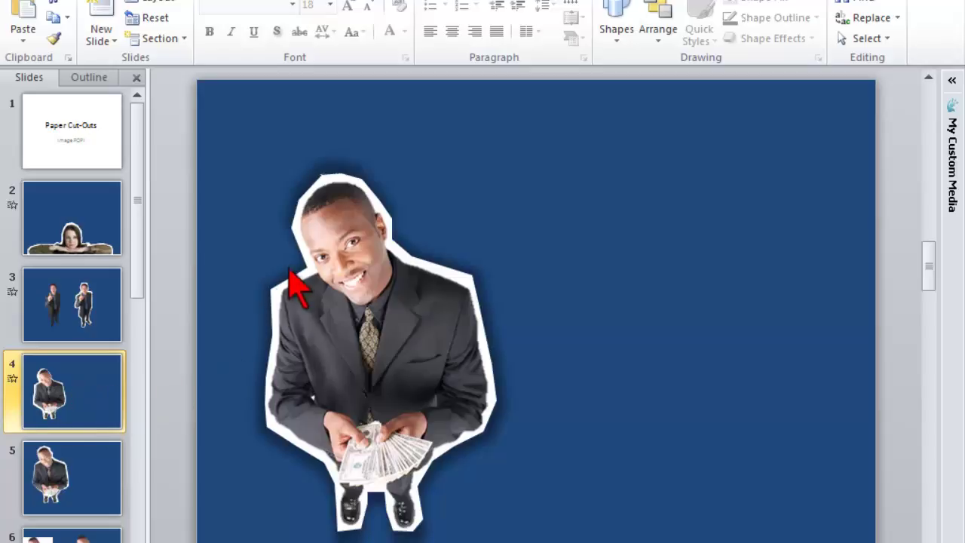
key(Page_Down)
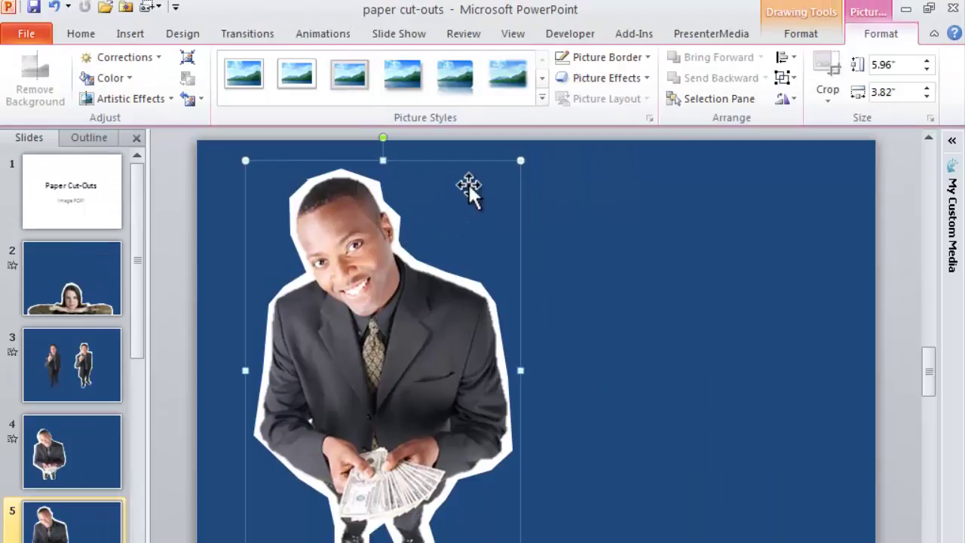
- Save the grouped businessman cut-out as a PNG picture named dude1 in My Pictures
right_click(432, 161)
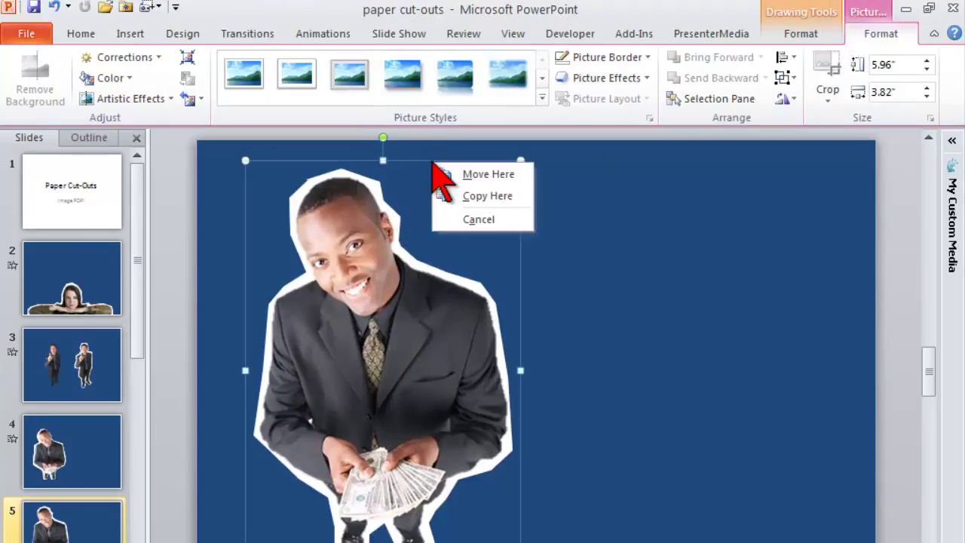
right_click(325, 162)
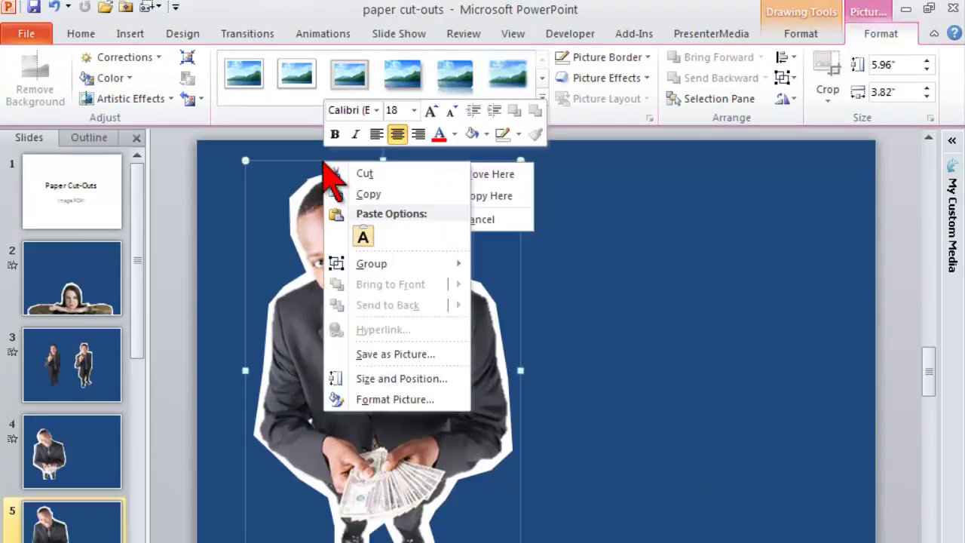
click(413, 354)
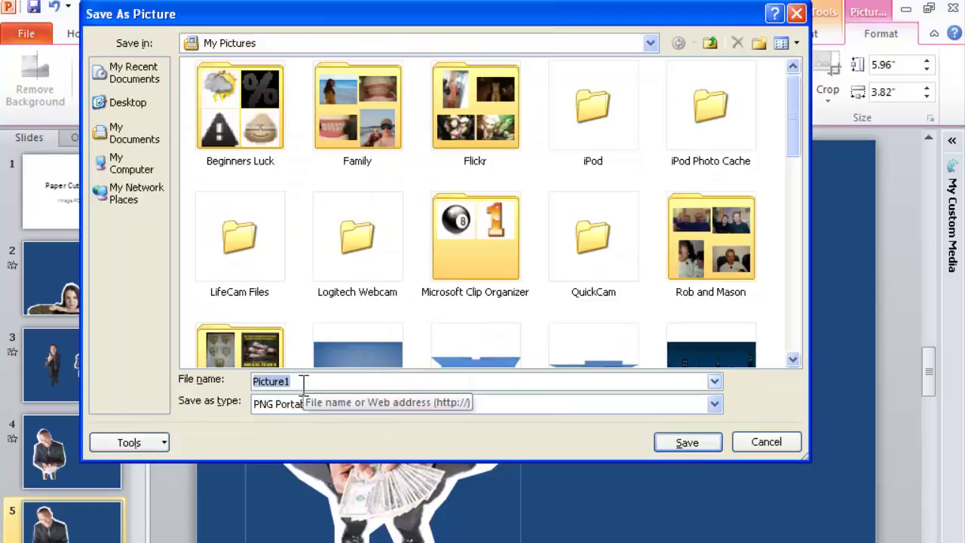
text(dud)
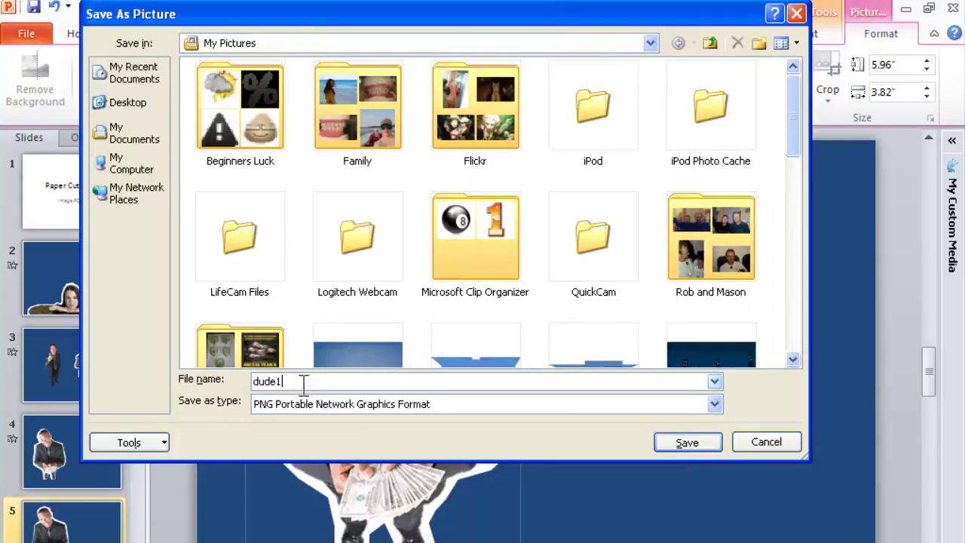
text(e1)
key(Return)
click(660, 348)
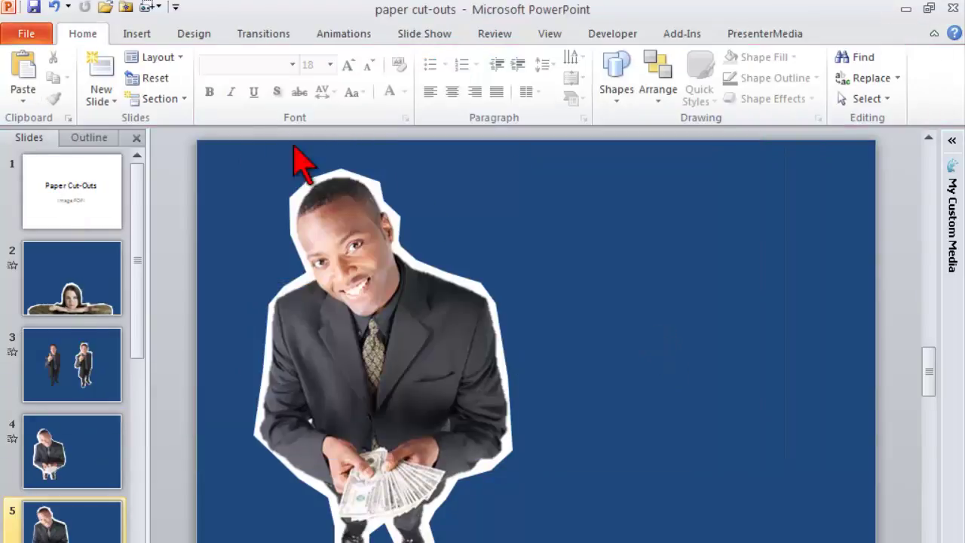
- Insert the saved dude1 picture on slide 5 and place it to the right of the grouped cut-out
click(138, 25)
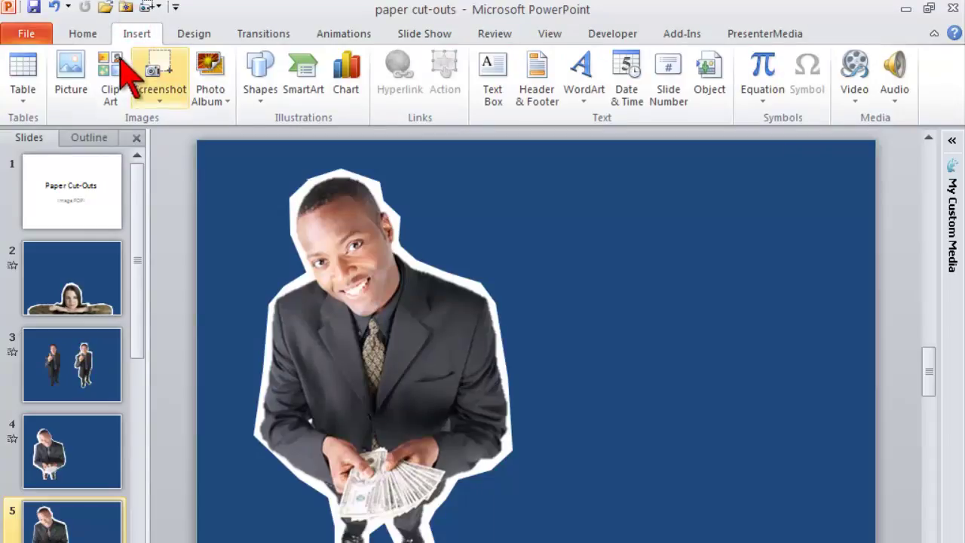
click(68, 66)
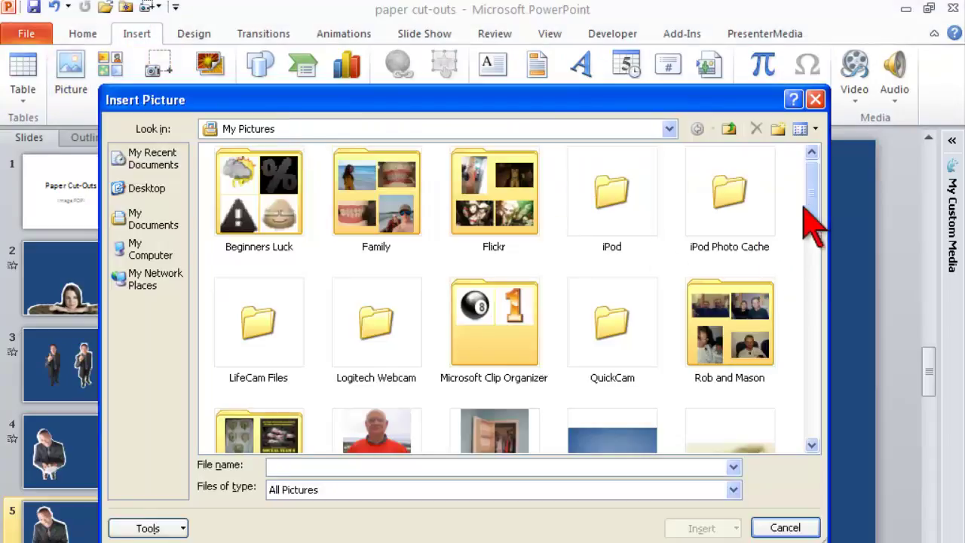
click(807, 202)
drag(812, 254, 813, 277)
click(519, 392)
click(701, 527)
drag(564, 390, 287, 243)
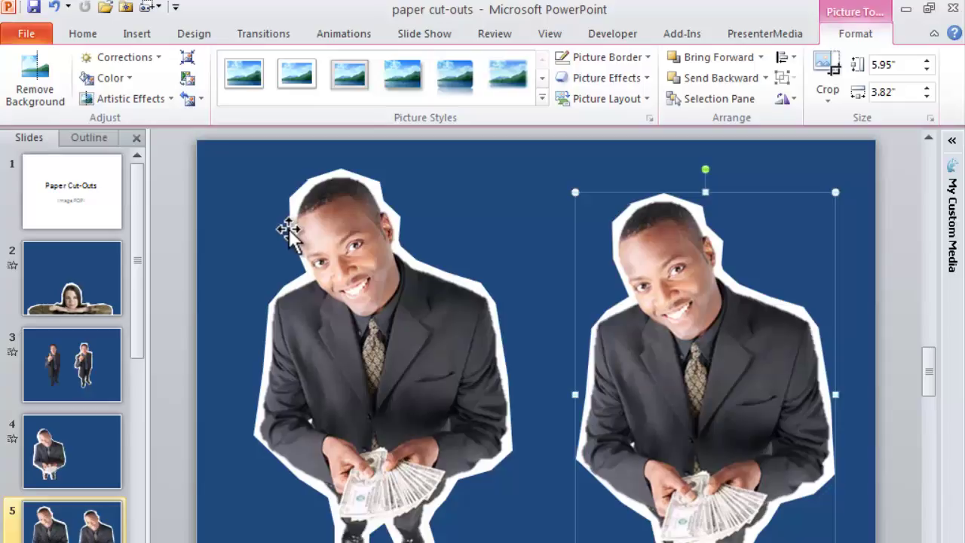
- Apply the drop-shadow picture style to the inserted businessman picture on slide 5
click(287, 229)
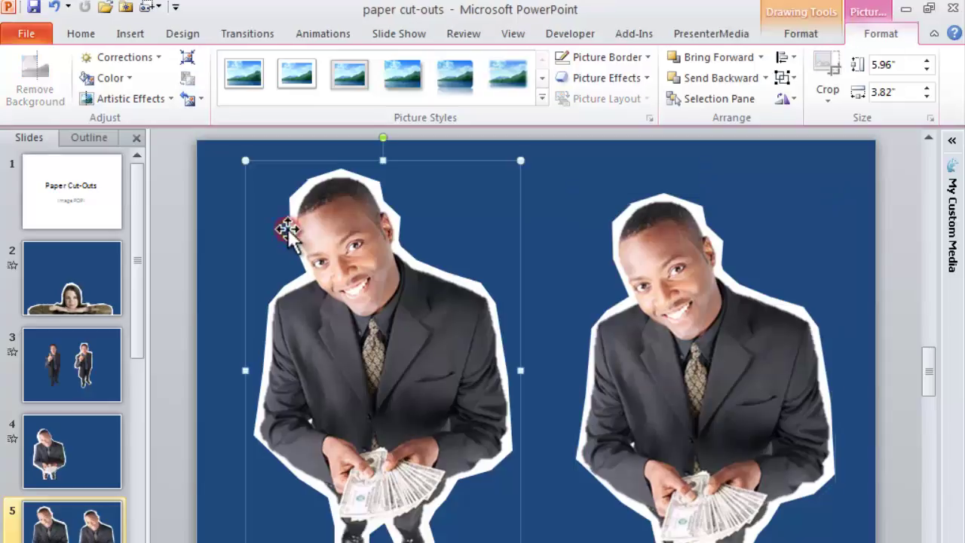
click(332, 247)
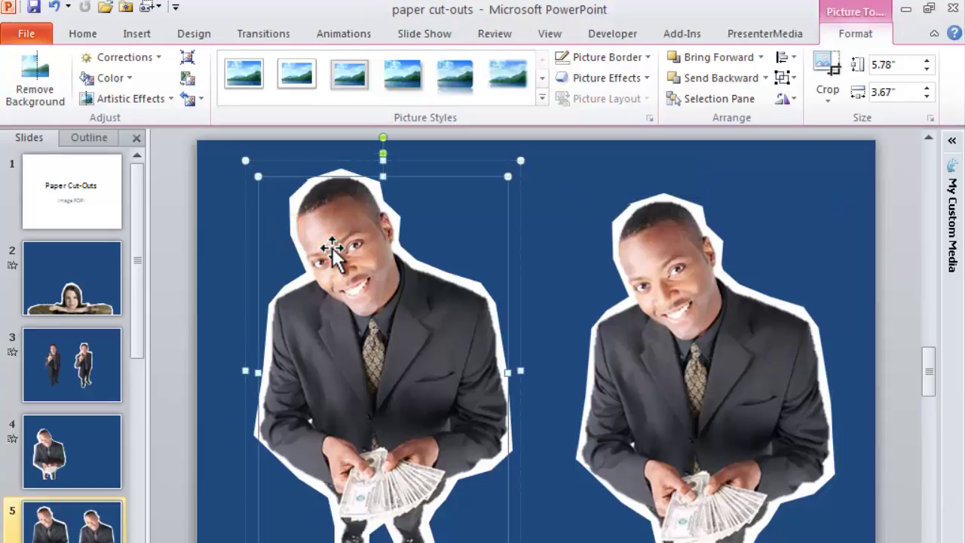
click(637, 316)
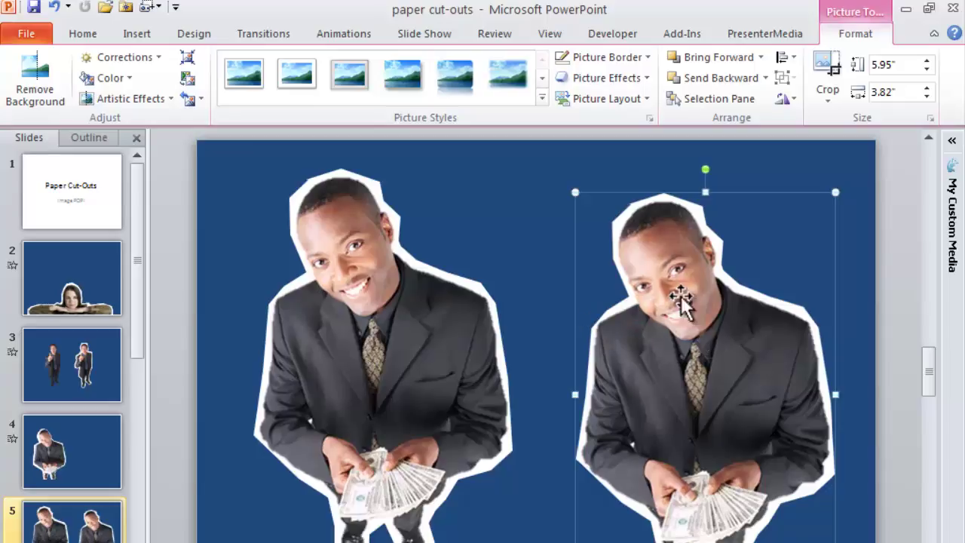
click(857, 33)
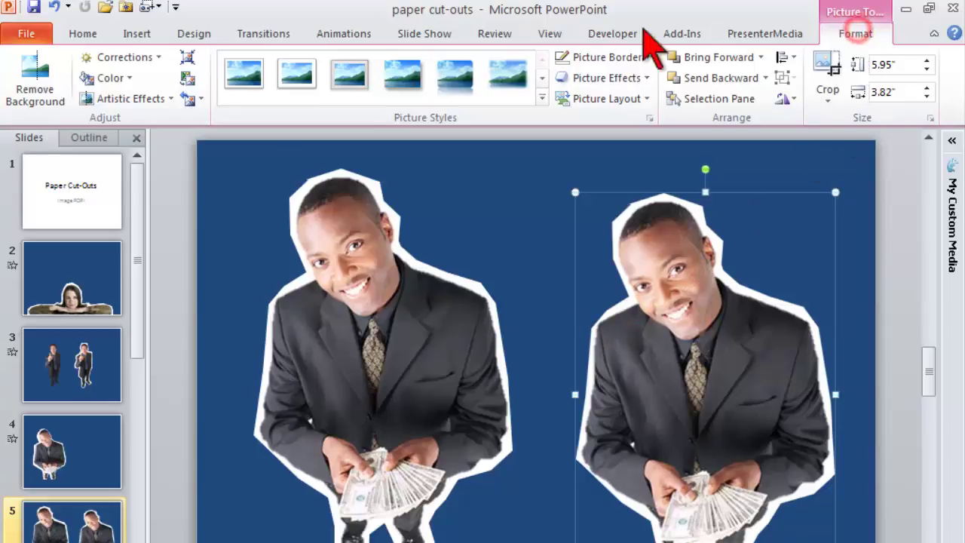
click(409, 73)
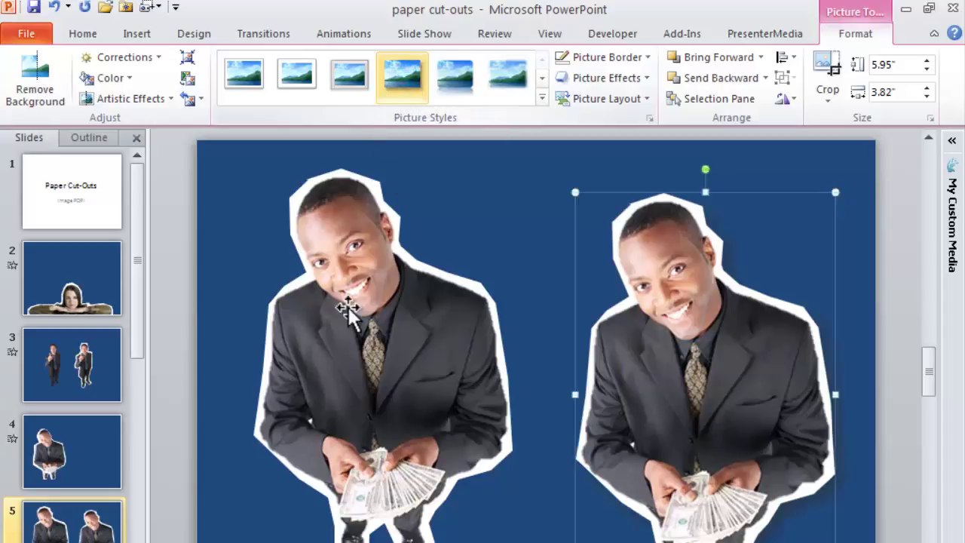
- Delete the original grouped cut-out and move the shadowed picture toward the middle of slide 5
click(338, 256)
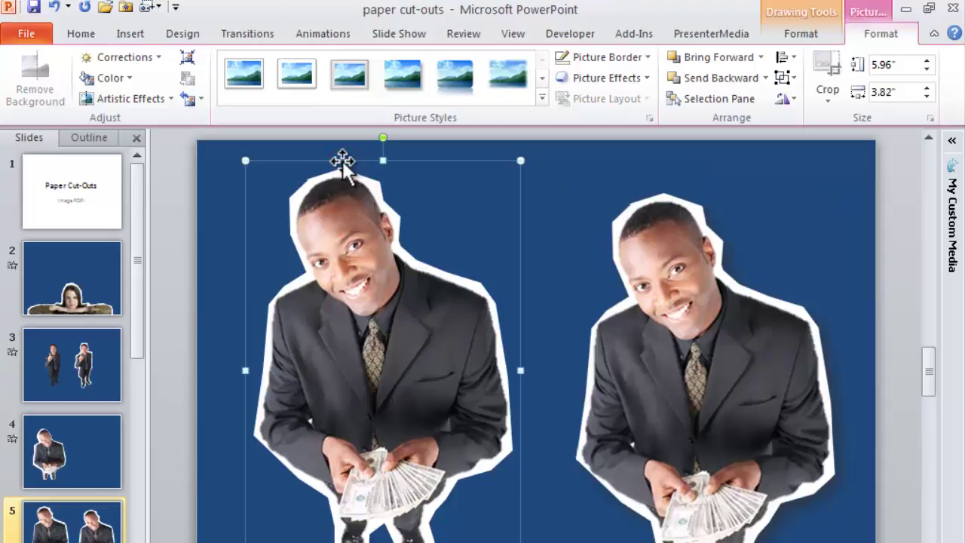
key(Delete)
drag(713, 386, 467, 383)
click(692, 394)
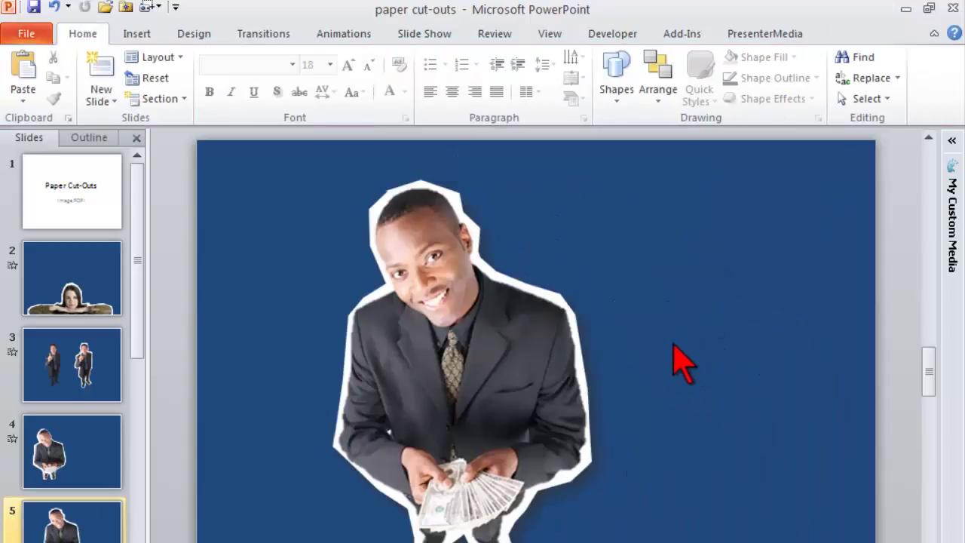
- Copy the shadowed businessman picture from slide 5 and go to slide 8
click(471, 312)
right_click(472, 314)
click(504, 347)
drag(135, 310, 137, 528)
click(71, 520)
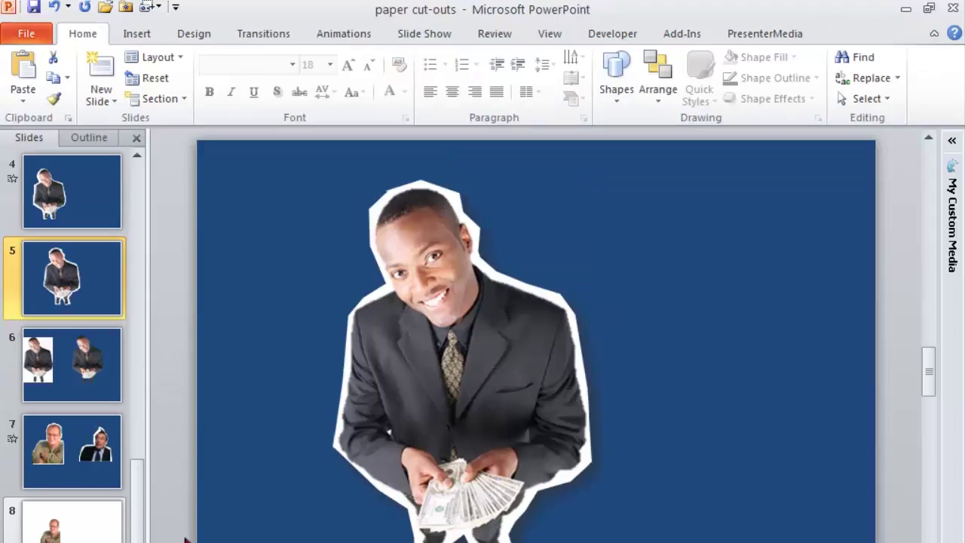
- Paste the businessman cut-out onto slide 8 and place it to the right of the man with glasses
click(577, 403)
right_click(586, 403)
click(630, 477)
click(520, 404)
drag(498, 468, 709, 448)
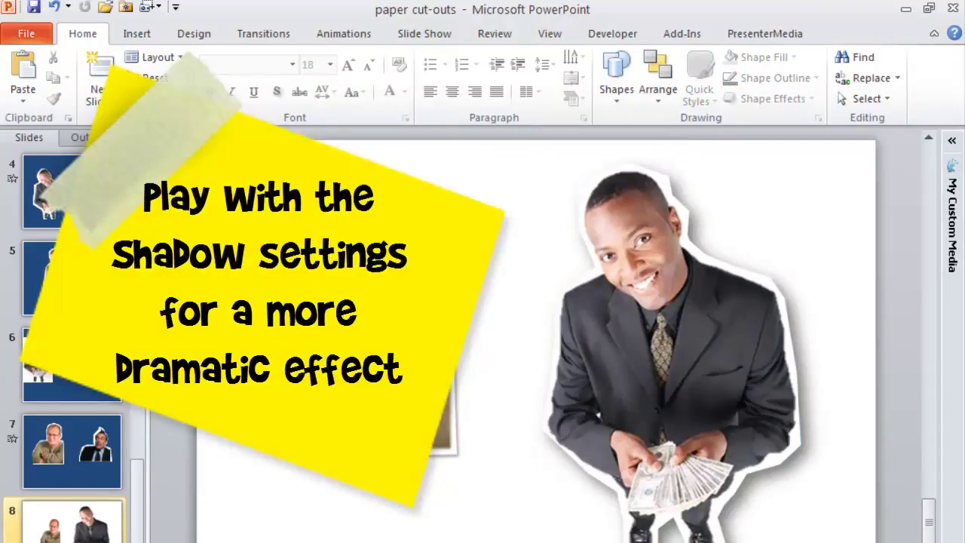
- Examine the shadow, glow and soft-edge settings of the businessman cut-out on slide 8
click(674, 451)
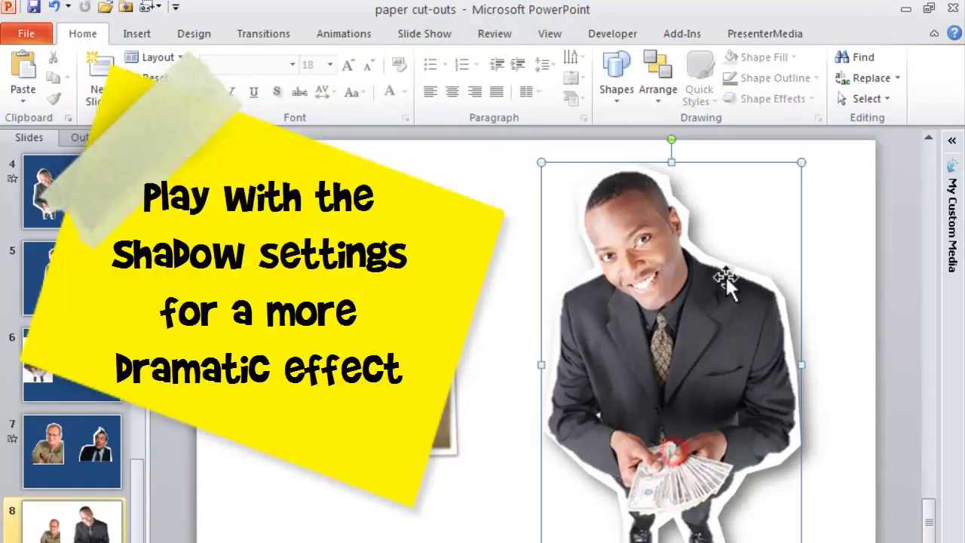
right_click(717, 166)
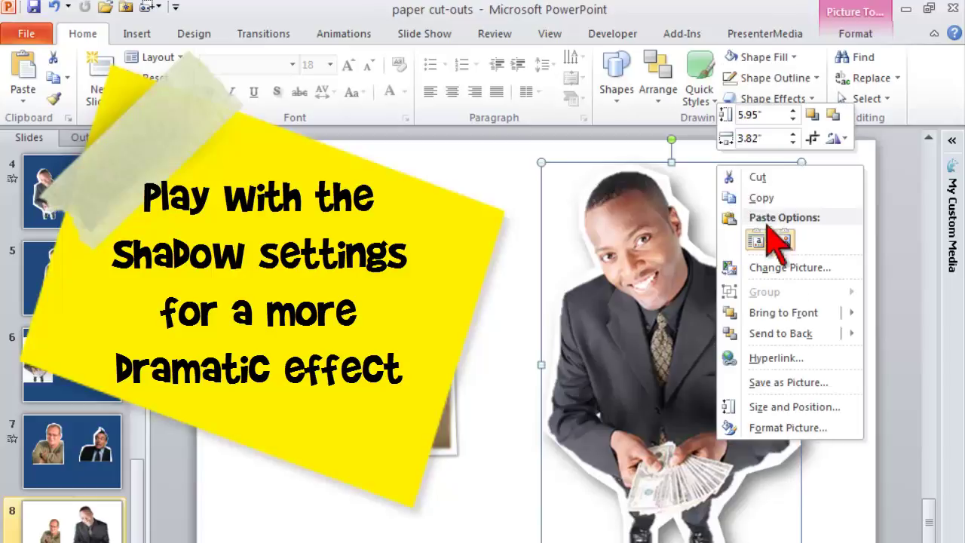
click(780, 436)
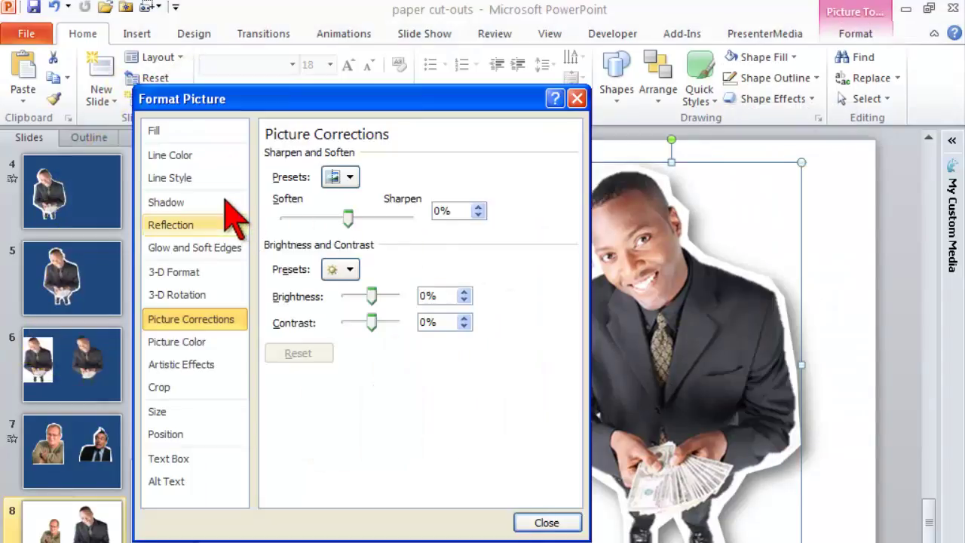
click(193, 202)
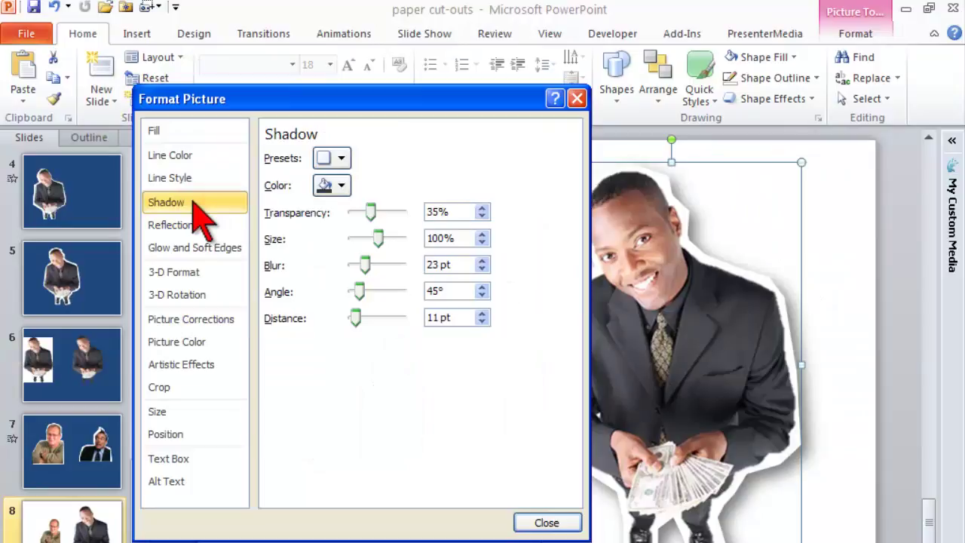
click(178, 249)
drag(317, 99, 222, 78)
drag(223, 113, 213, 112)
click(457, 501)
- Preview the glow and bevel effects on the businessman cut-out without applying any, and shift it slightly toward the right of slide 8
click(853, 34)
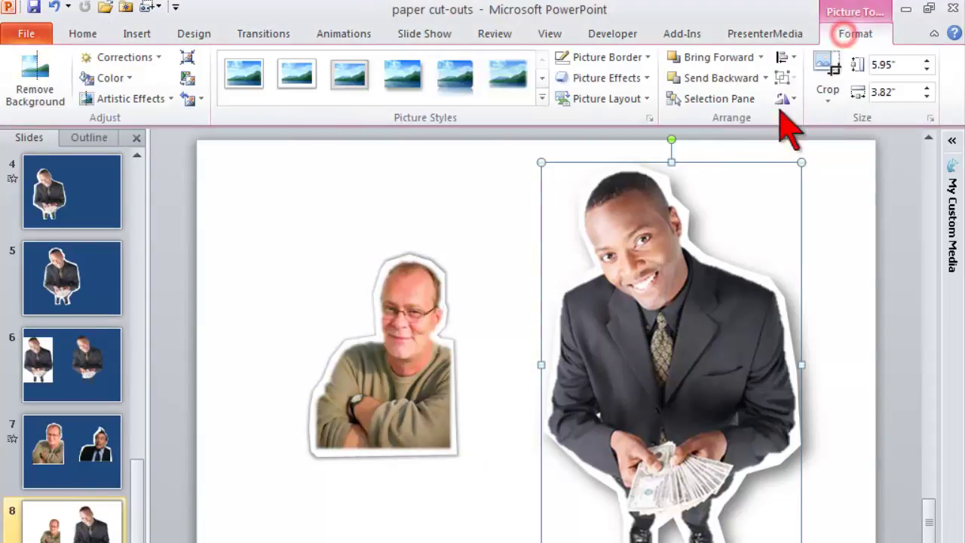
drag(652, 339, 698, 340)
click(603, 77)
mouse_move(585, 245)
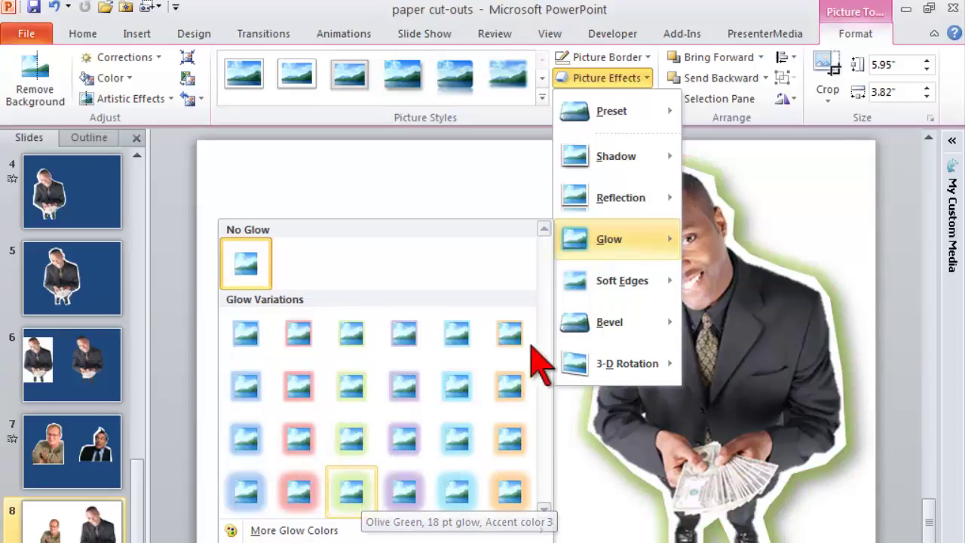
mouse_move(596, 328)
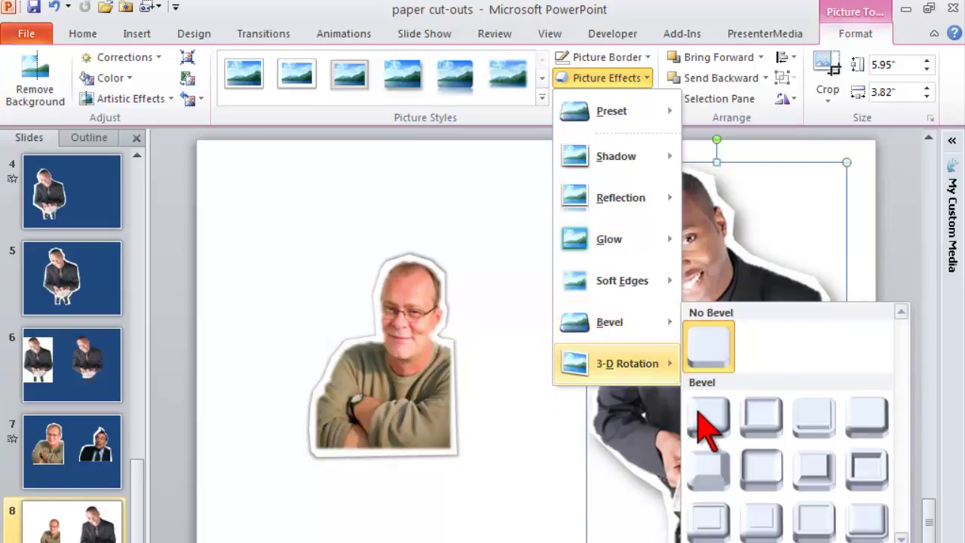
click(487, 517)
click(483, 517)
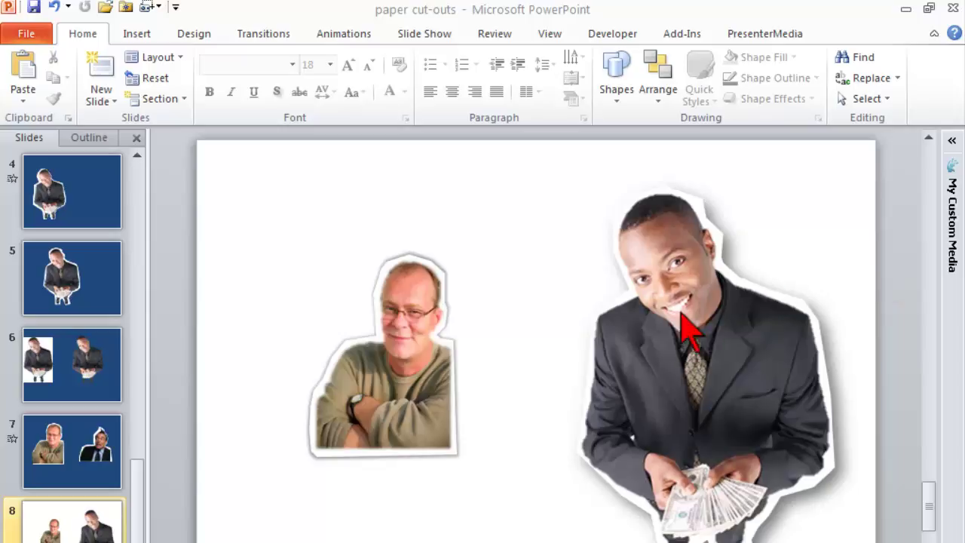
click(673, 341)
drag(611, 324, 619, 164)
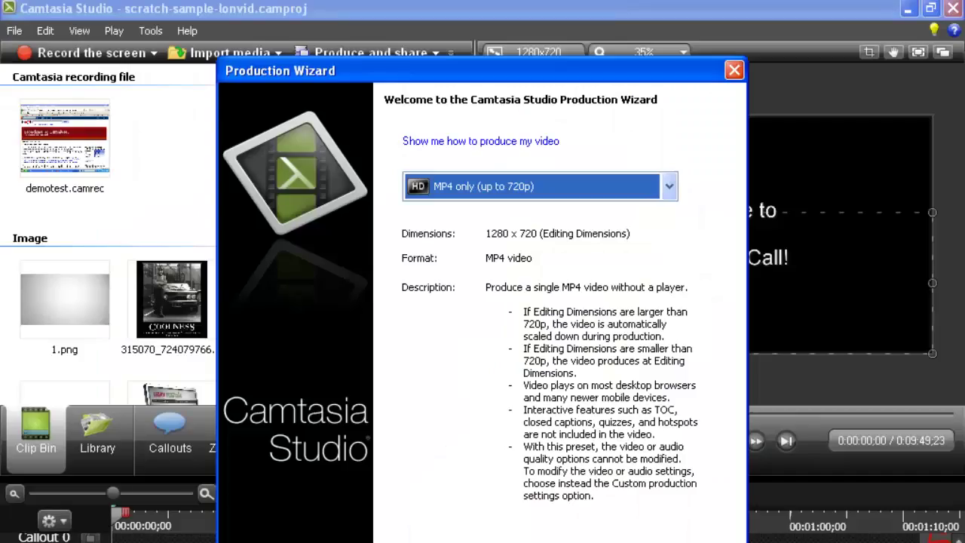
- Switch to Camtasia Studio, dismiss the Production Wizard and browse through the media in the library
key(Escape)
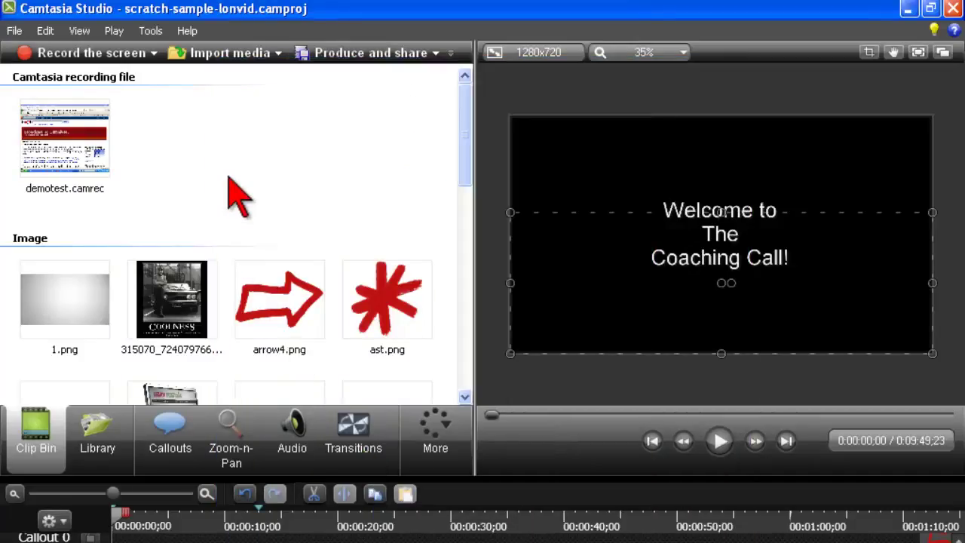
click(89, 440)
click(458, 186)
drag(456, 294, 493, 307)
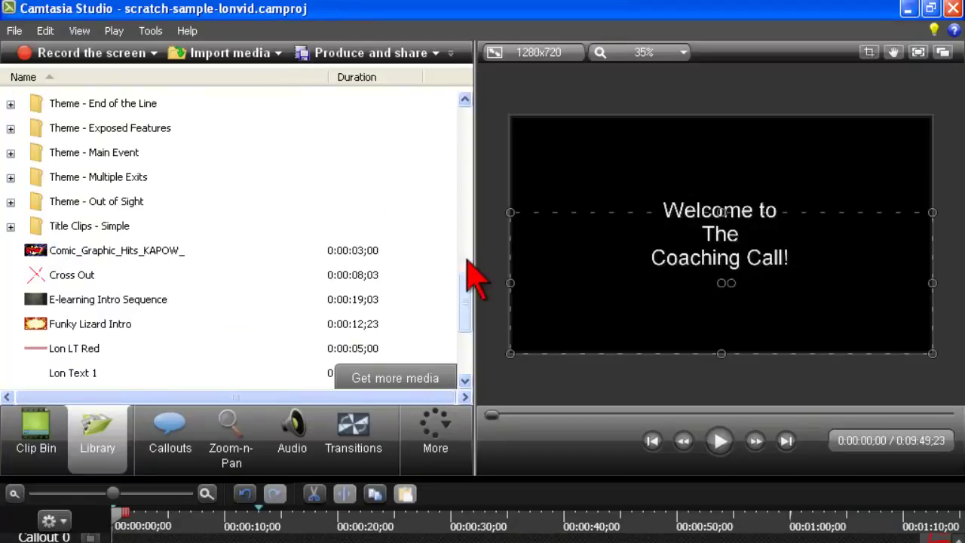
drag(466, 282, 470, 327)
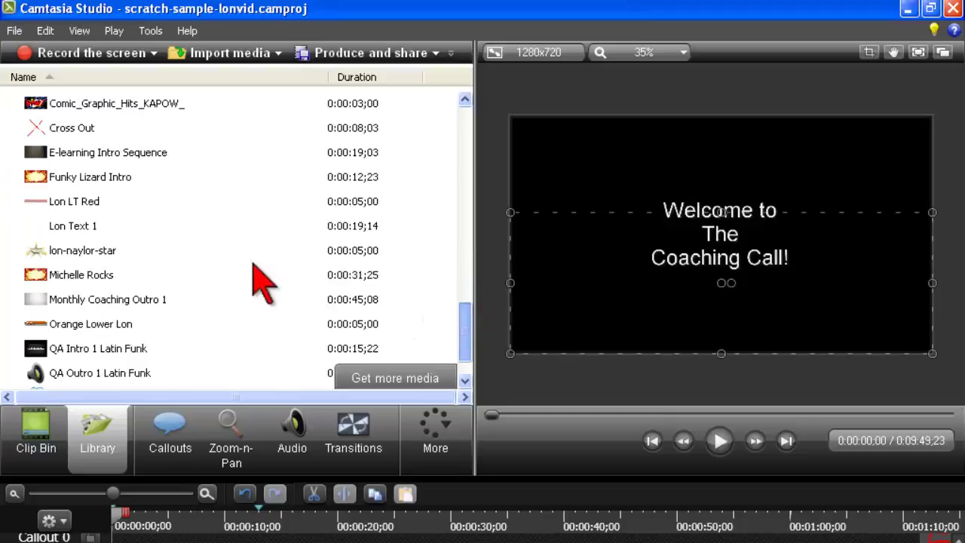
- Import the cutout-1 picture from My Pictures into the library's Custom Callouts folder
scroll(275, 287, up, 10)
right_click(260, 127)
click(269, 144)
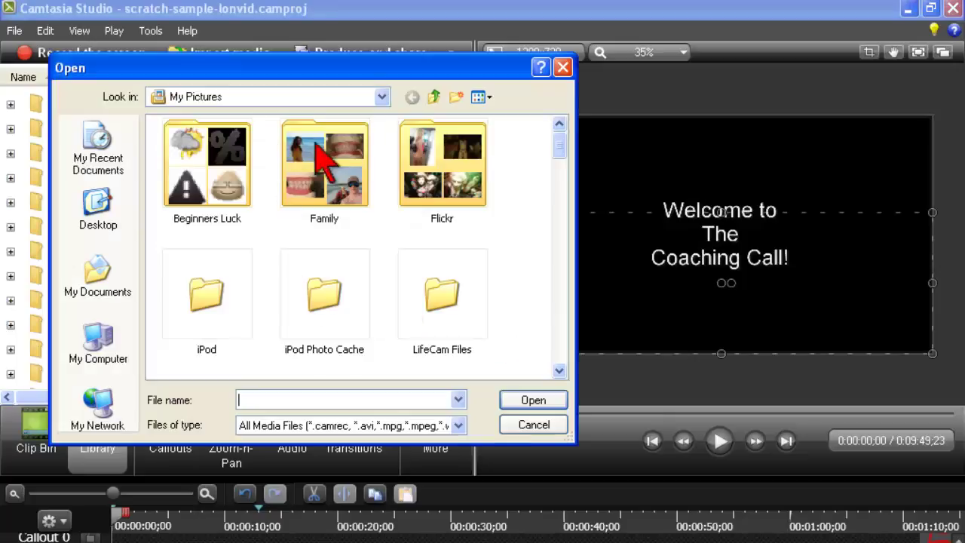
click(559, 144)
drag(571, 187, 576, 240)
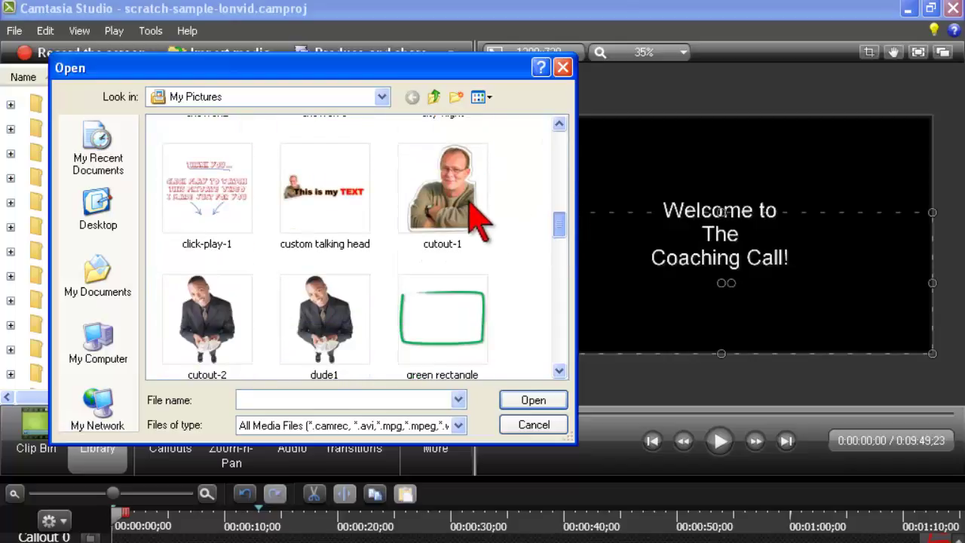
click(446, 190)
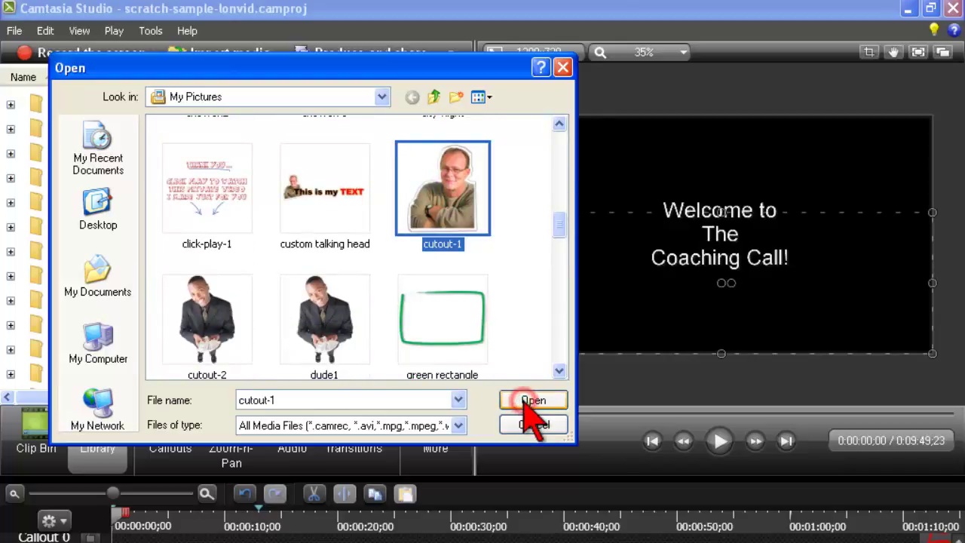
click(532, 400)
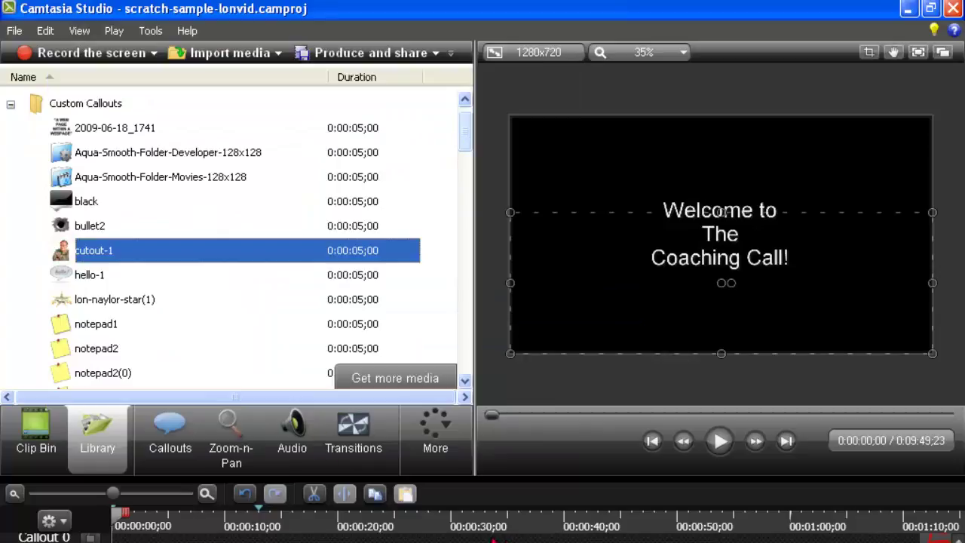
- Add cutout-1 to the start of the timeline and place it, reduced in size, toward the right side of the video canvas
drag(54, 249, 173, 537)
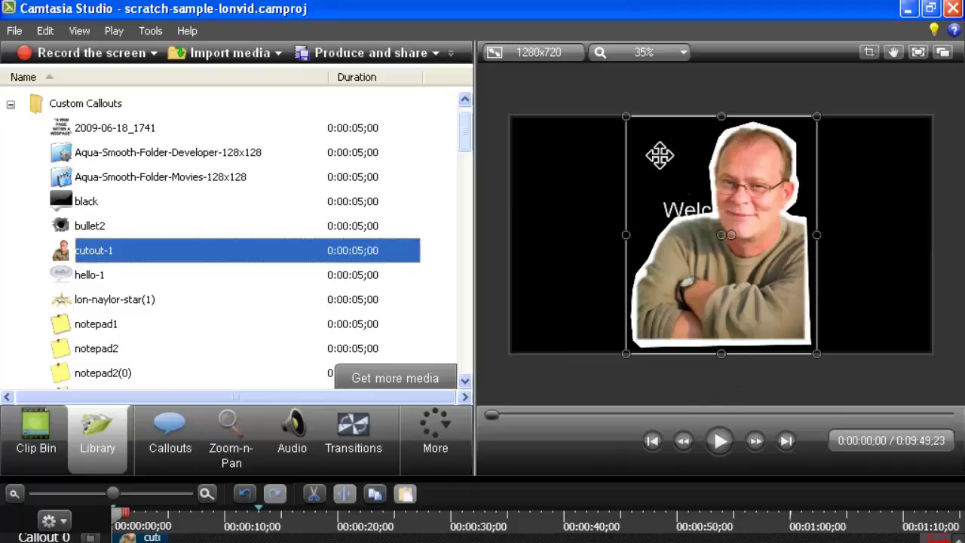
drag(622, 115, 691, 197)
drag(766, 275, 788, 301)
drag(853, 297, 870, 285)
click(728, 361)
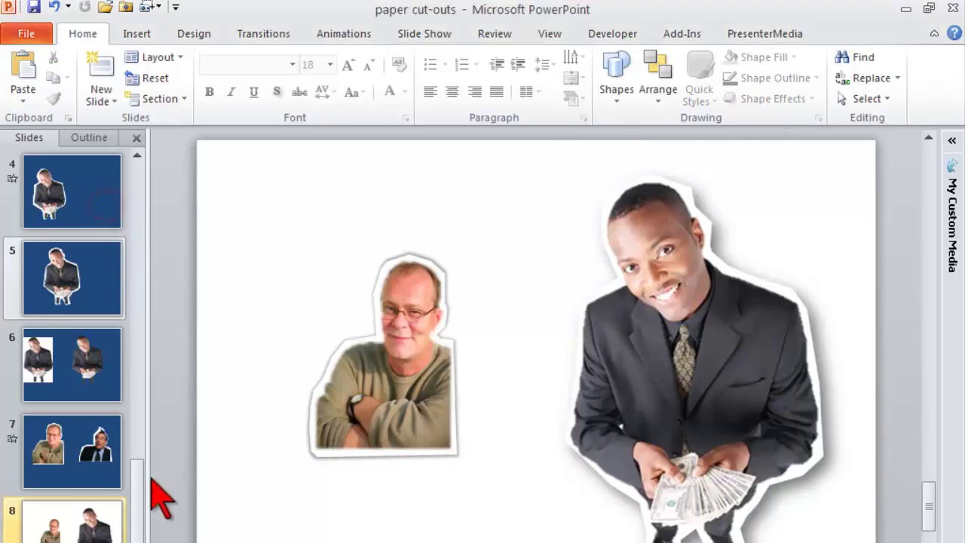
- Look over the sample cut-outs on slides 1 to 3 and return to the title slide
click(140, 502)
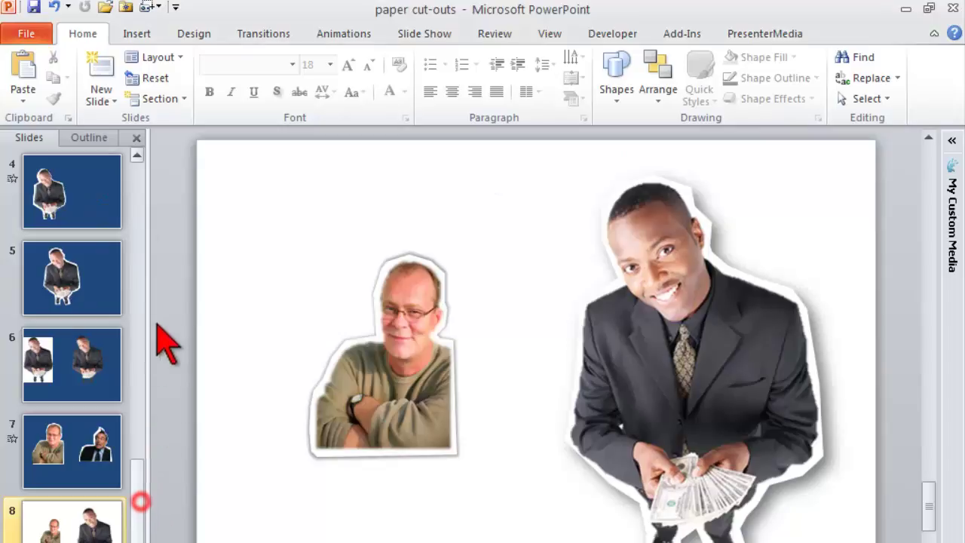
scroll(65, 189, up, 3)
click(60, 181)
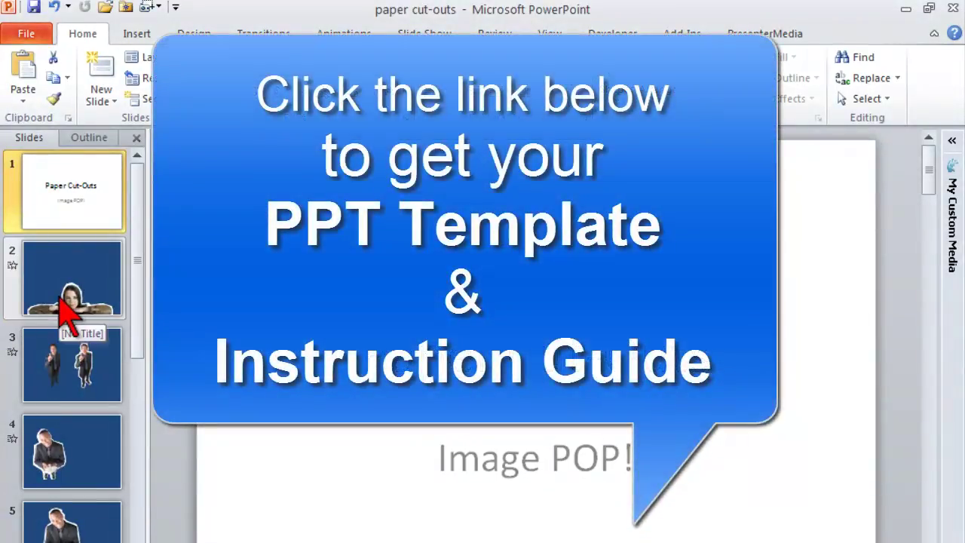
click(64, 300)
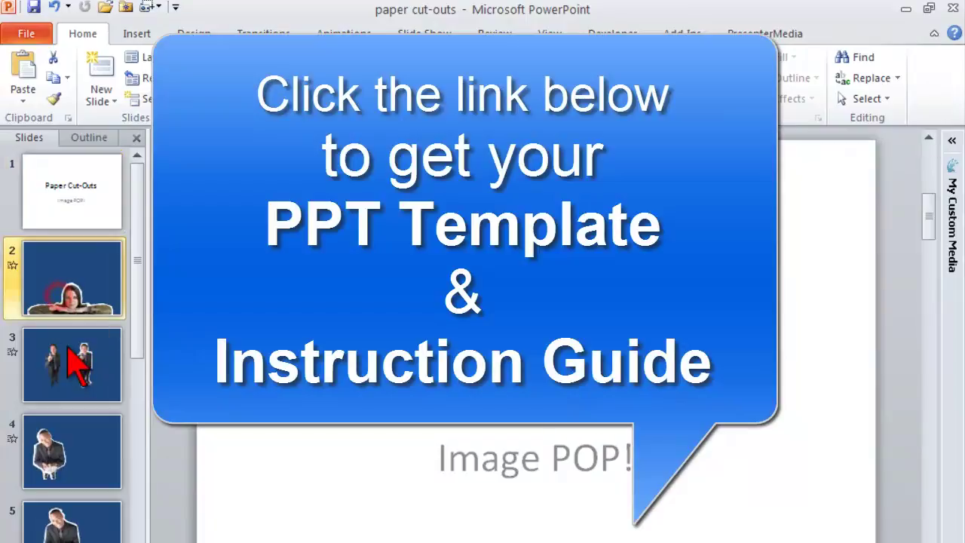
click(71, 368)
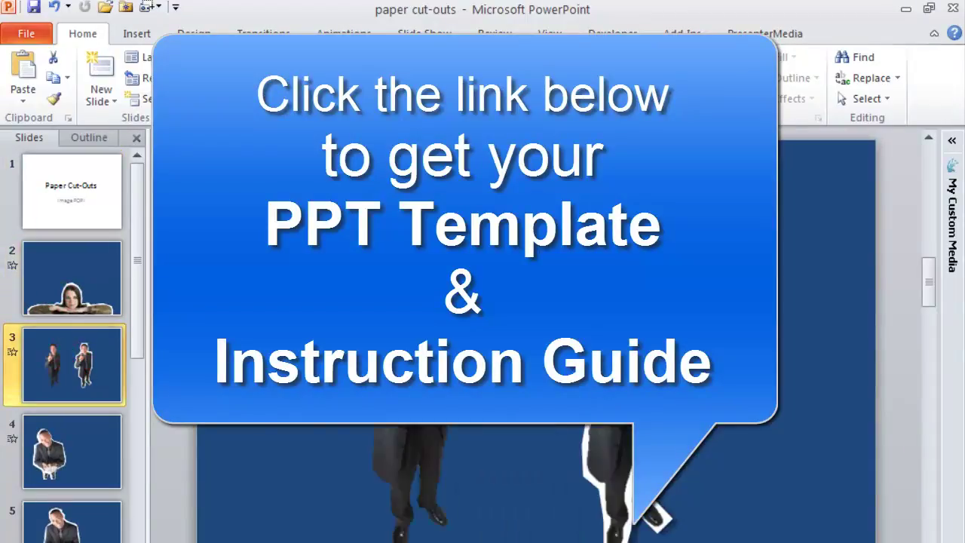
click(91, 200)
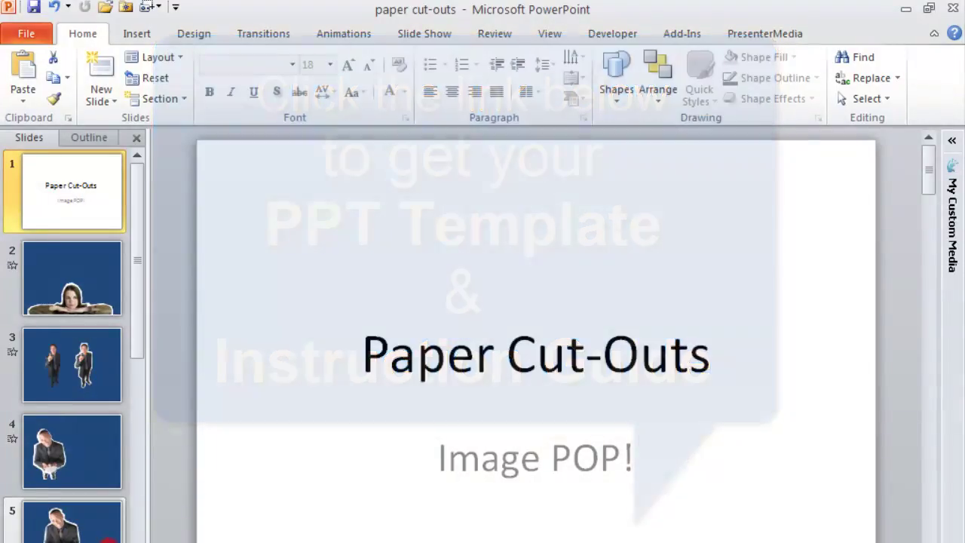
- Move the businessman cut-out on slide 5 toward the slide's left side, and open slide 7
click(71, 521)
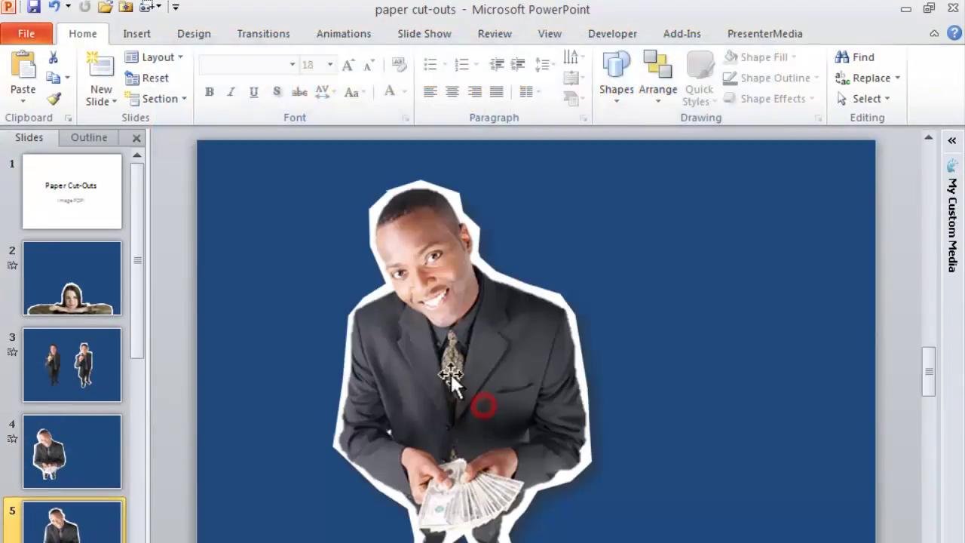
click(462, 384)
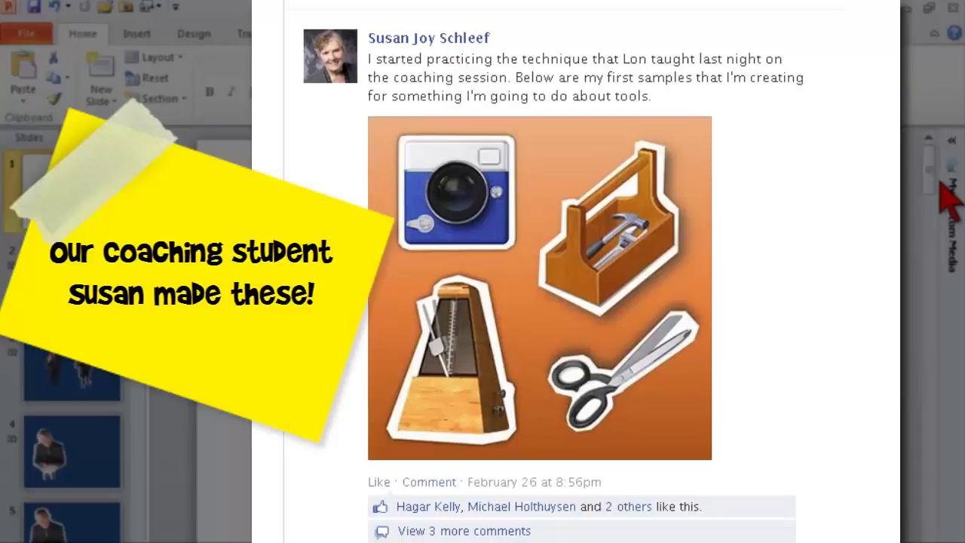
click(928, 136)
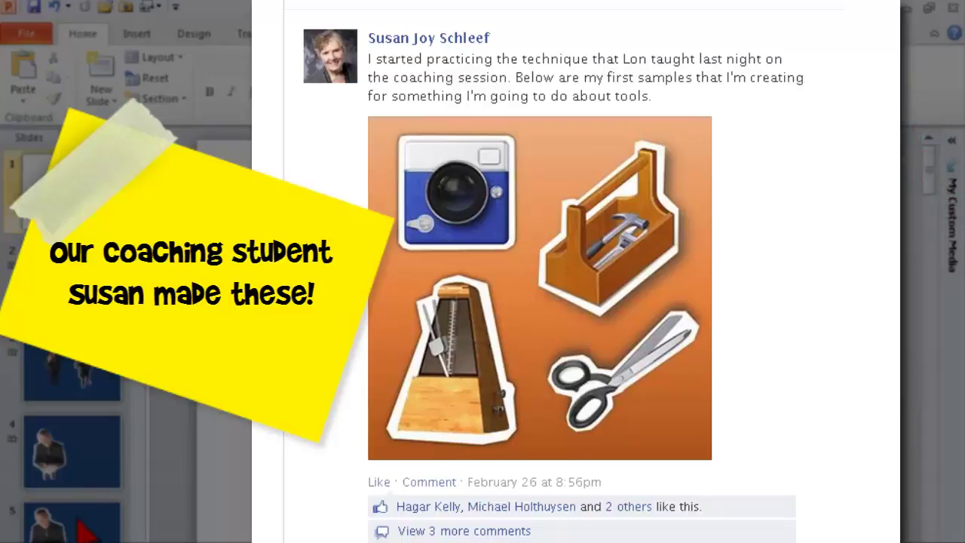
scroll(79, 513, down, 3)
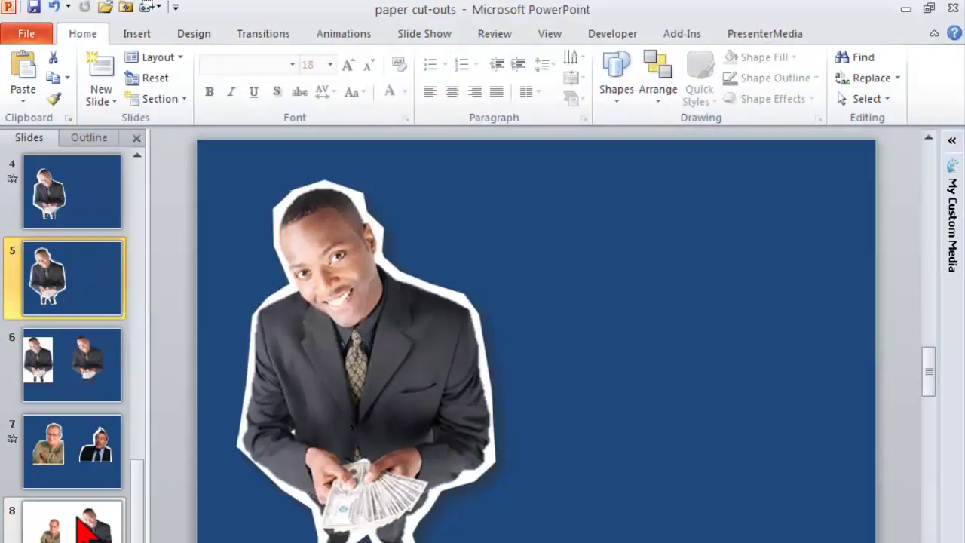
click(77, 473)
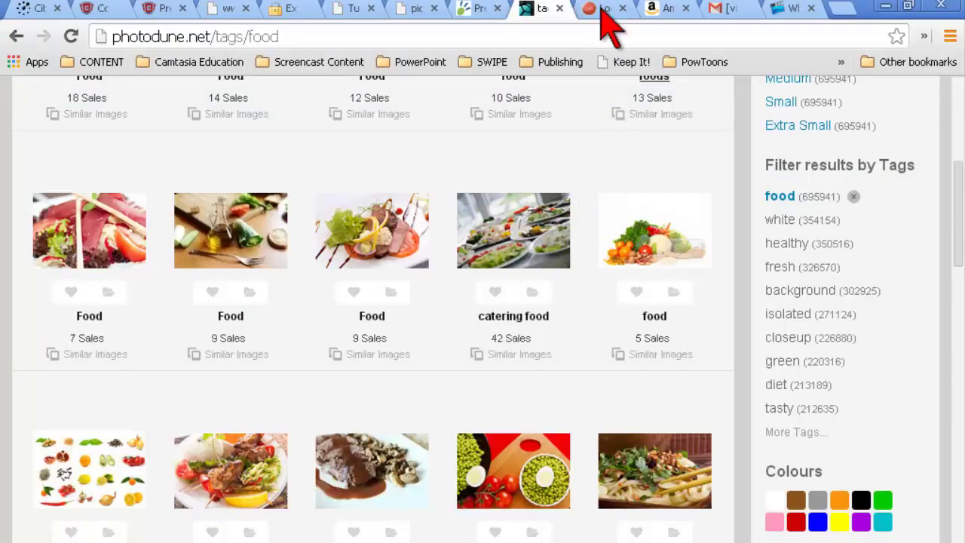
- In Chrome, show the Logitech G330 Headset Mic Review page in full screen and bring its video into view
click(602, 10)
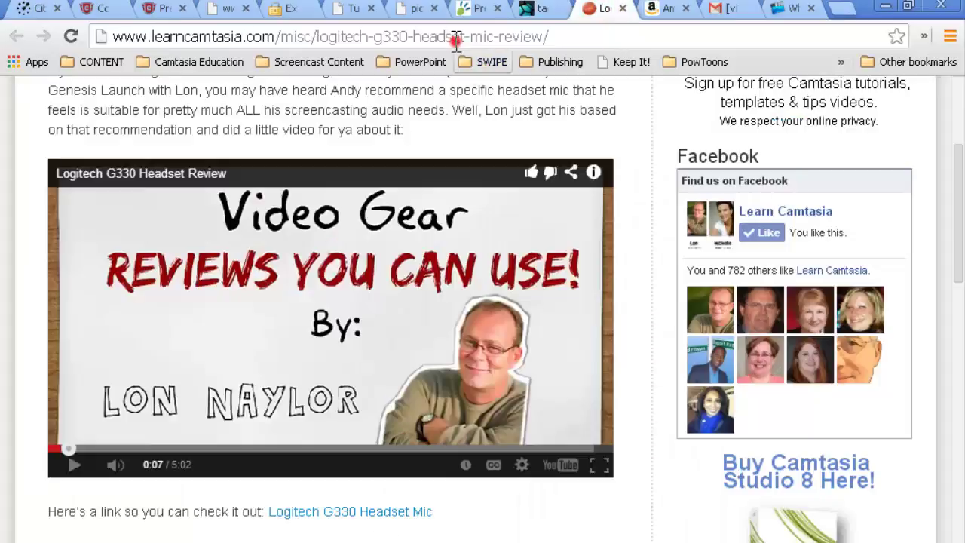
click(456, 37)
key(alt+Tab)
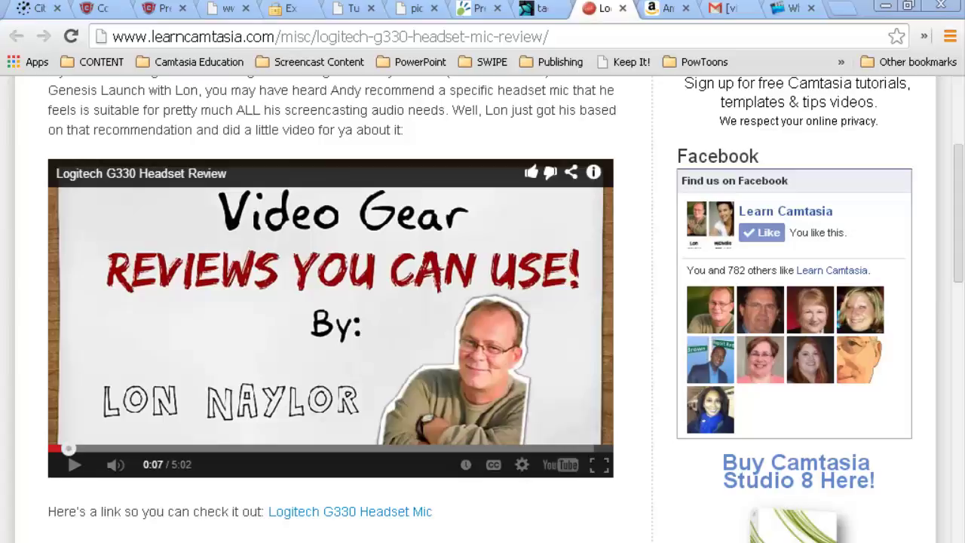
click(10, 329)
key(F11)
scroll(319, 209, down, 2)
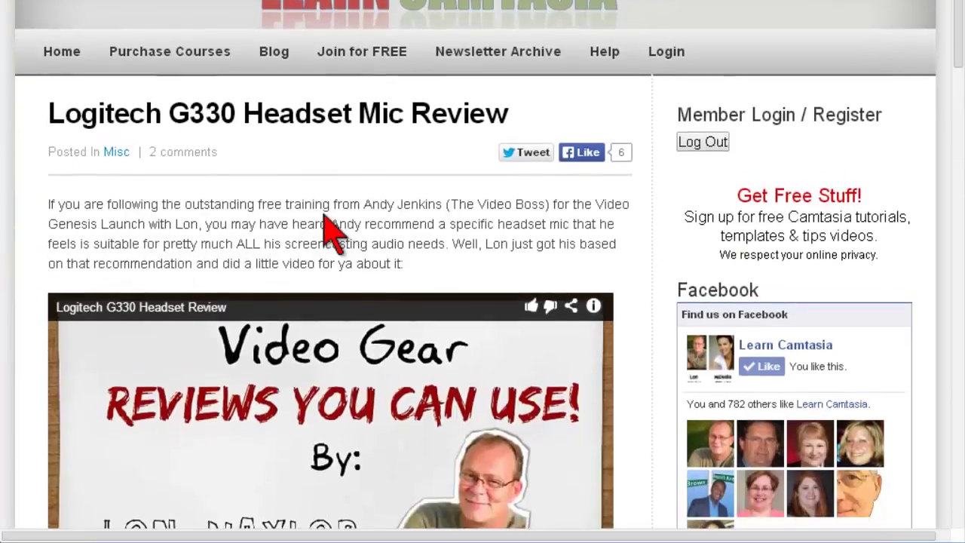
scroll(325, 219, down, 3)
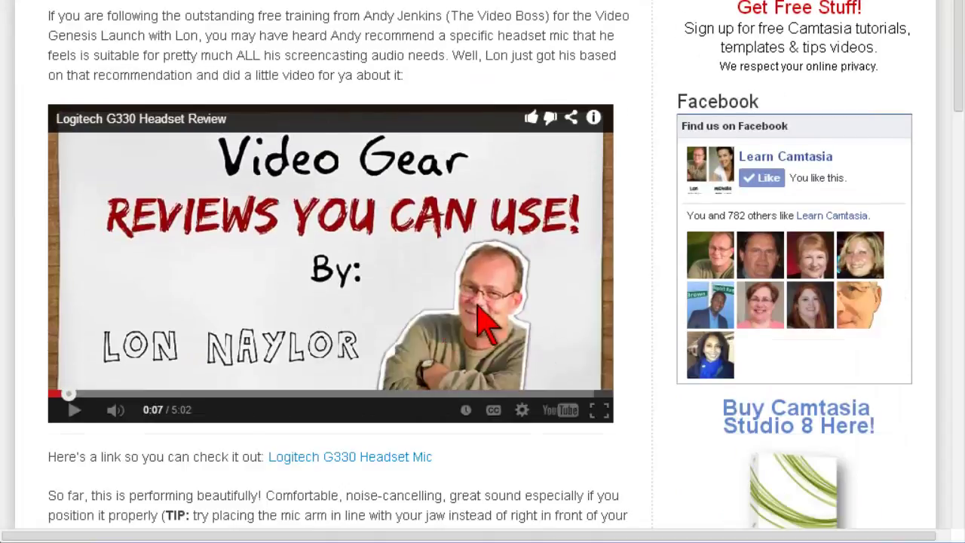
- Play the headset review video from its beginning and pause it at 0:13 on the headset cut-out
drag(64, 394, 56, 395)
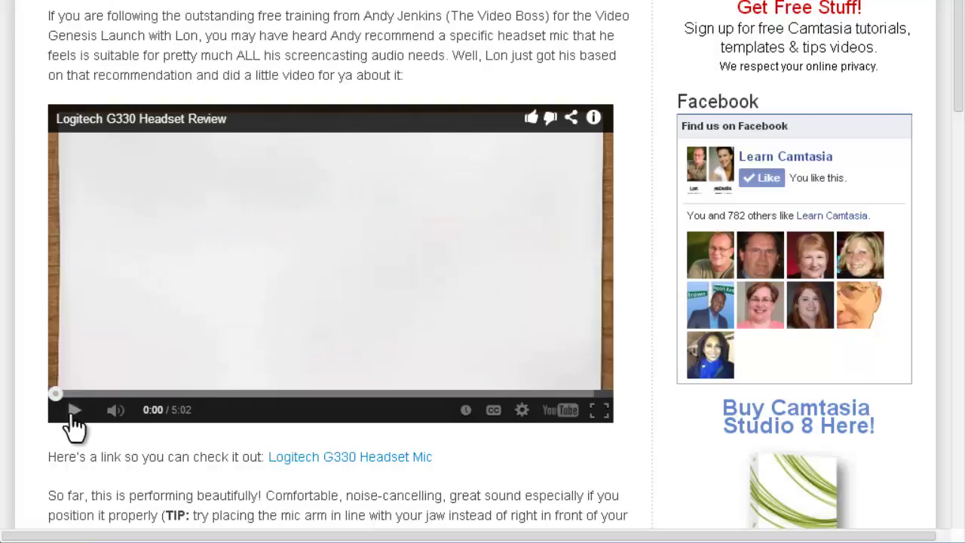
click(72, 413)
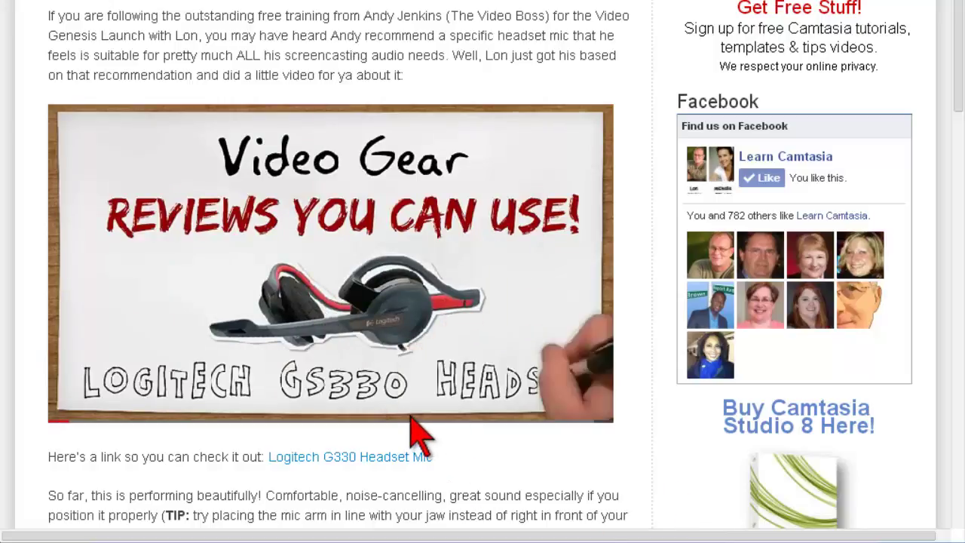
click(72, 411)
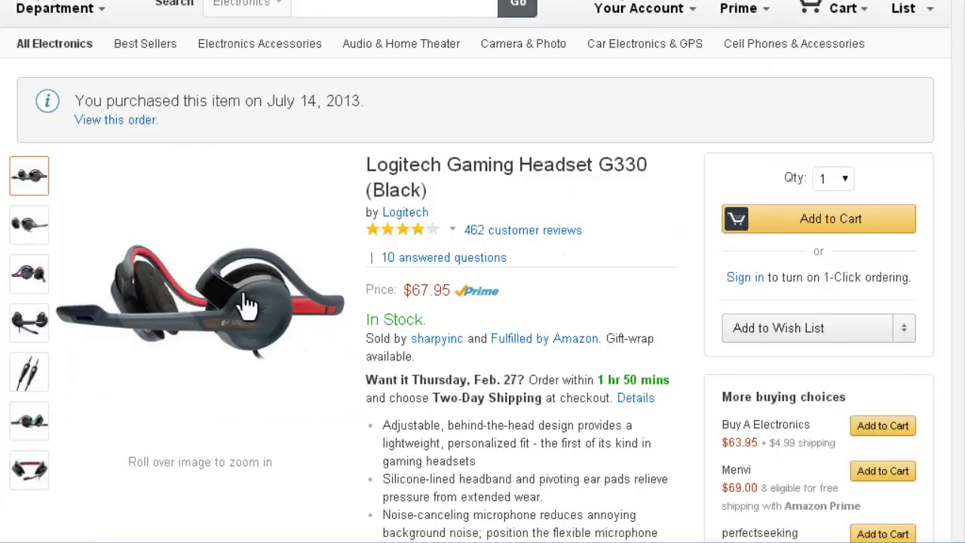
- Compare the original headset photo on the Amazon product page with the video's cut-out, and play the video on to 0:18
mouse_move(215, 298)
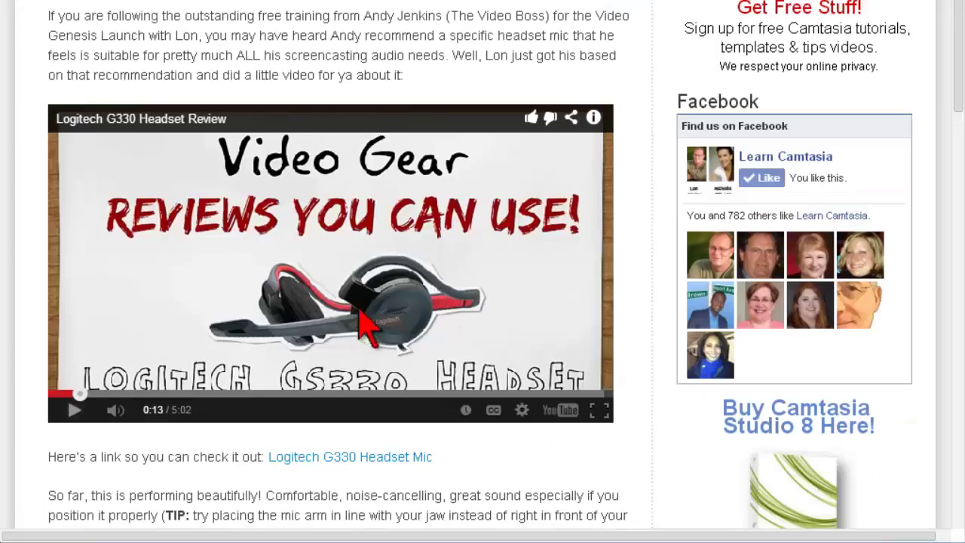
click(72, 413)
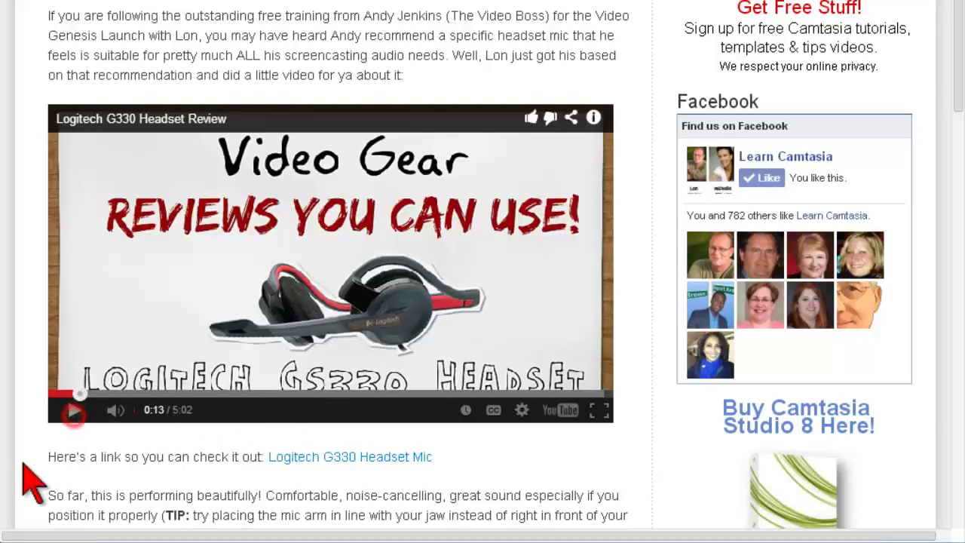
click(69, 421)
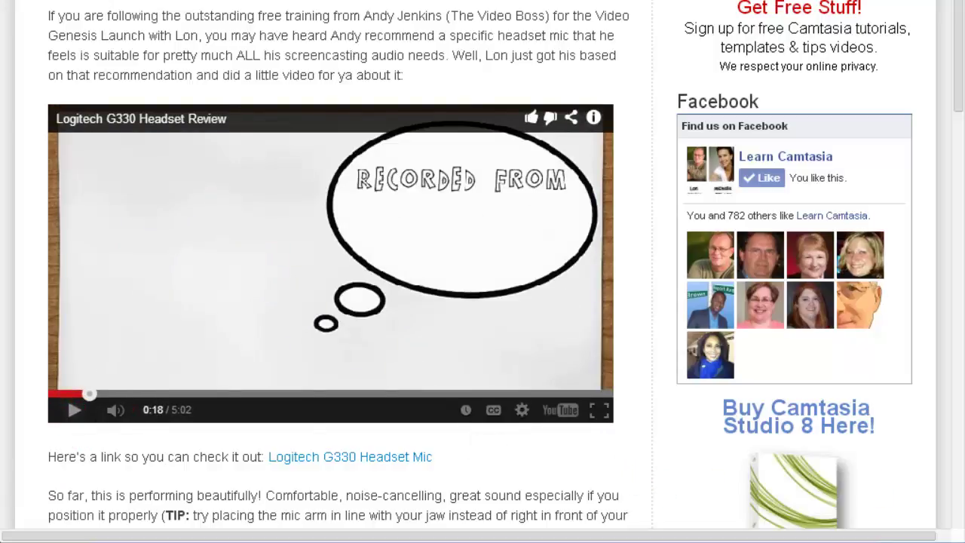